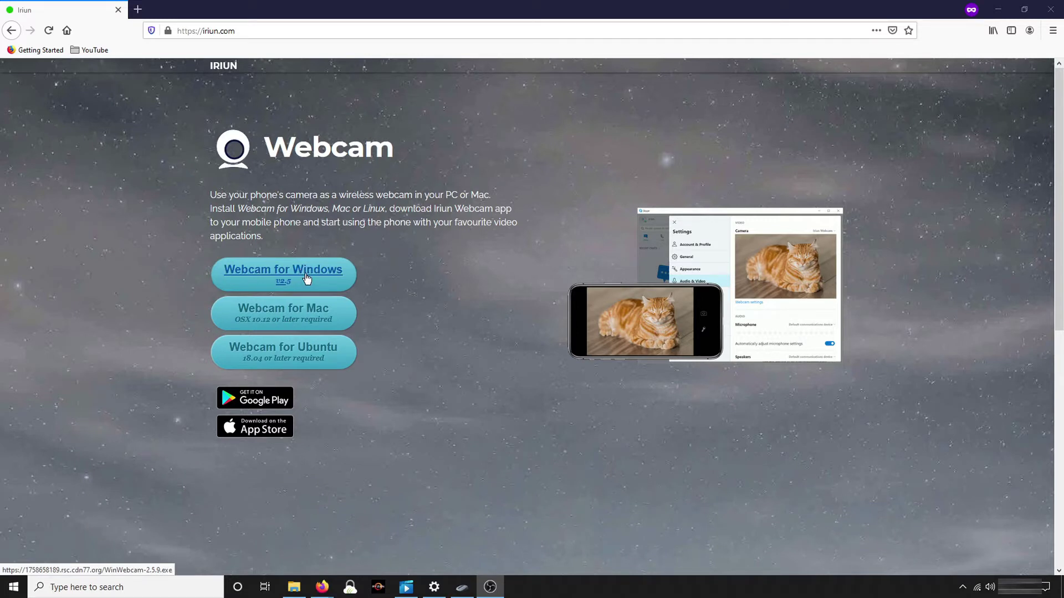
- Download the Windows installer WinWebcam-2.5.9.exe in Firefox and launch it from the Downloads list
{"action": "left_click", "coordinate": [306, 278]}
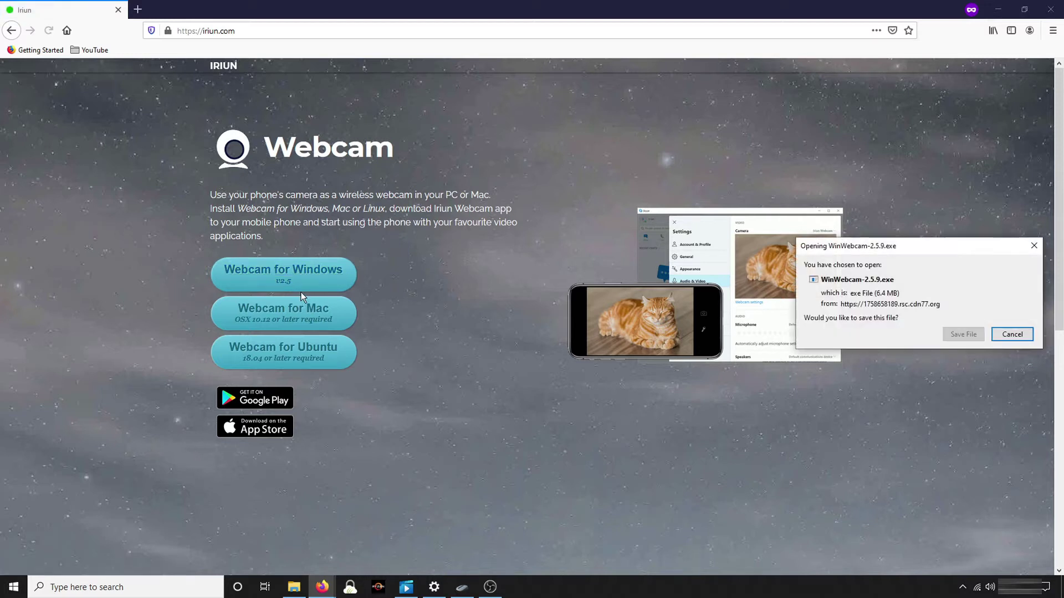
{"action": "left_click_drag", "start_coordinate": [942, 252], "coordinate": [554, 167]}
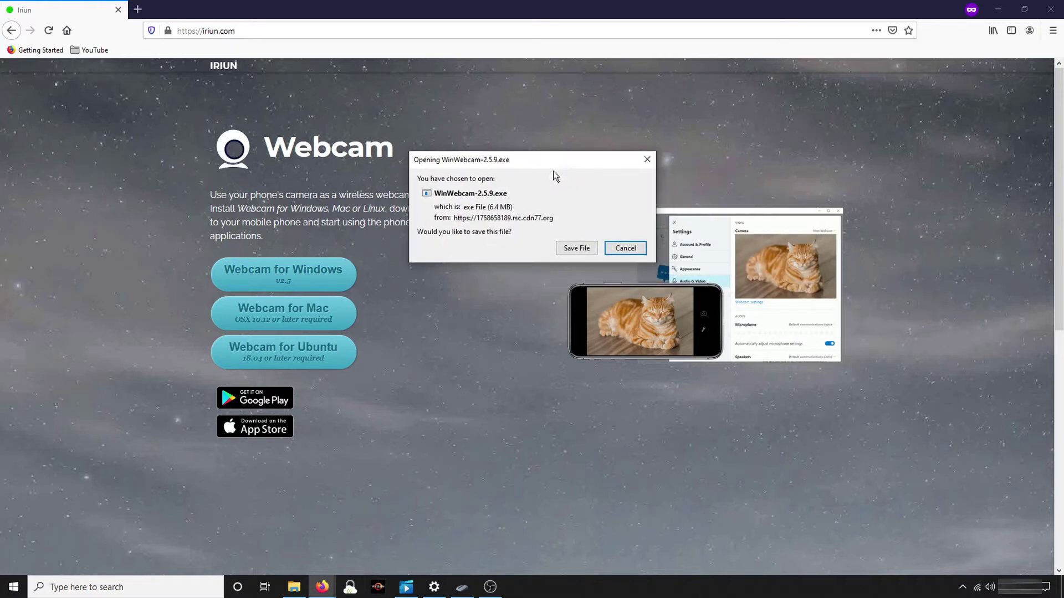
{"action": "left_click", "coordinate": [576, 248]}
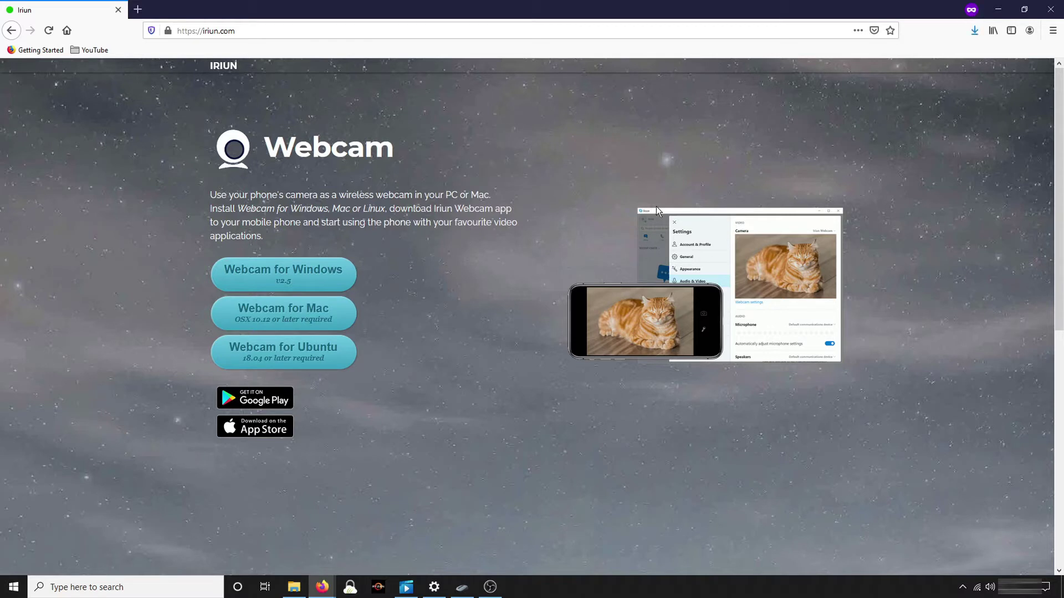
{"action": "left_click", "coordinate": [976, 35]}
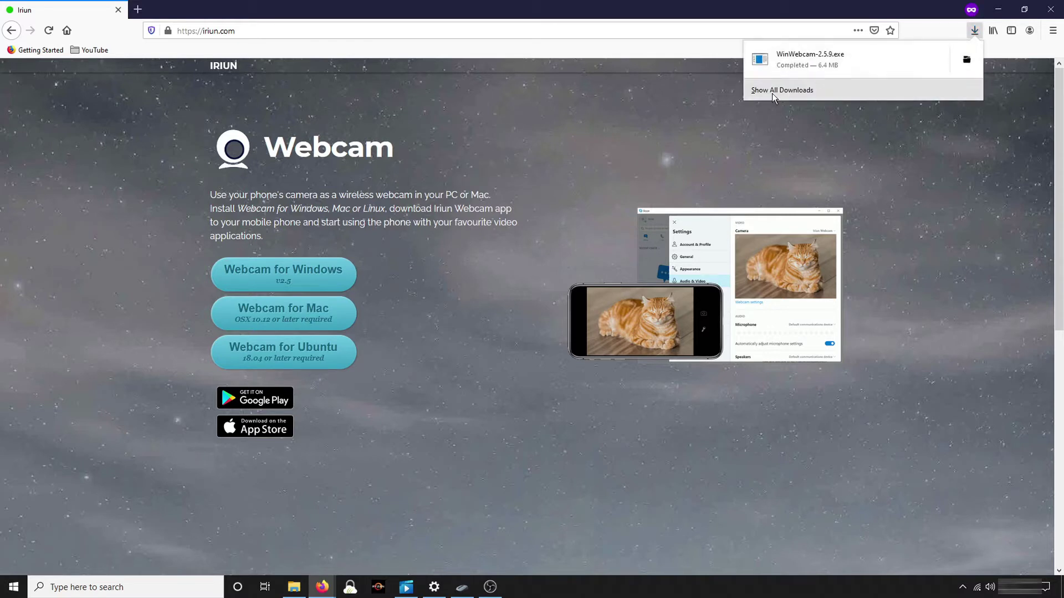
{"action": "left_click", "coordinate": [809, 66]}
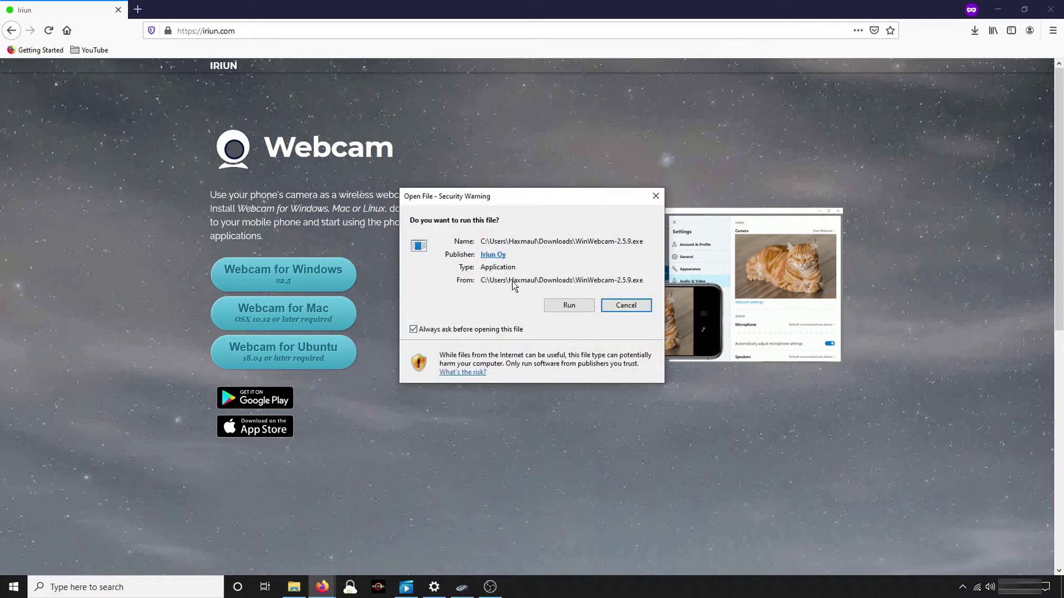
- Run the installer and install Iriun Webcam 2.5.9 into the default C:\Program Files (x86)\Iriun Webcam folder
{"action": "left_click", "coordinate": [571, 308]}
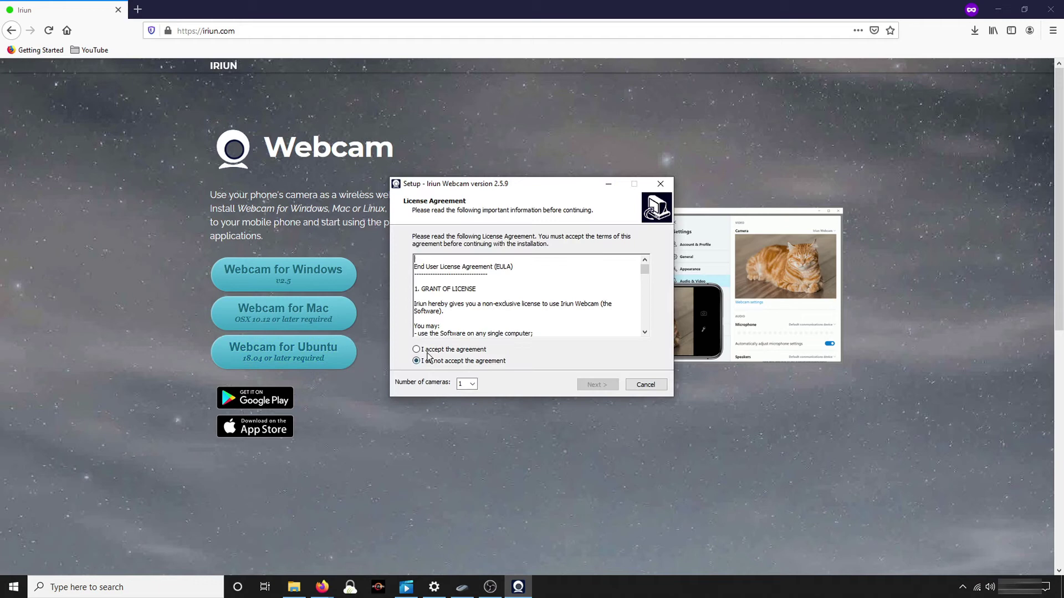
{"action": "left_click", "coordinate": [430, 351]}
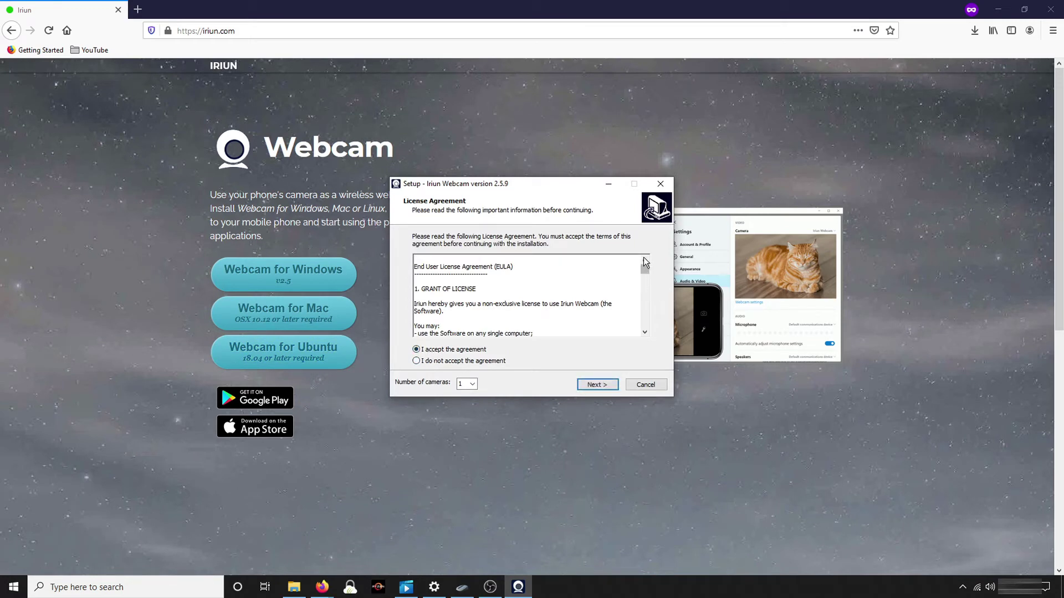
{"action": "mouse_move", "coordinate": [644, 270]}
{"action": "left_mouse_down"}
{"action": "mouse_move", "coordinate": [646, 327]}
{"action": "mouse_move", "coordinate": [647, 265]}
{"action": "left_mouse_up"}
{"action": "left_click", "coordinate": [589, 384]}
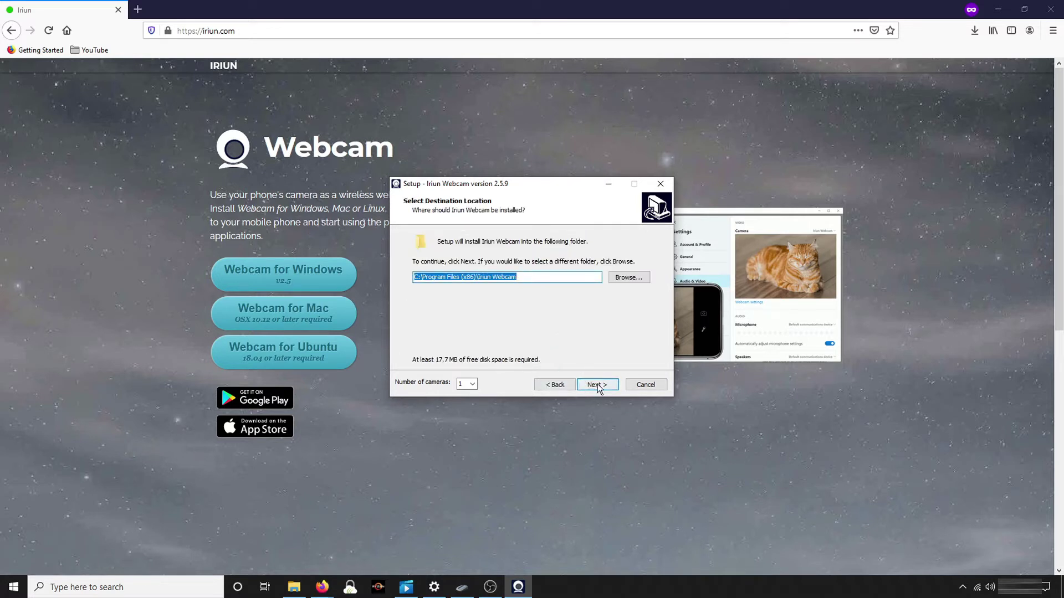
{"action": "left_click", "coordinate": [597, 384]}
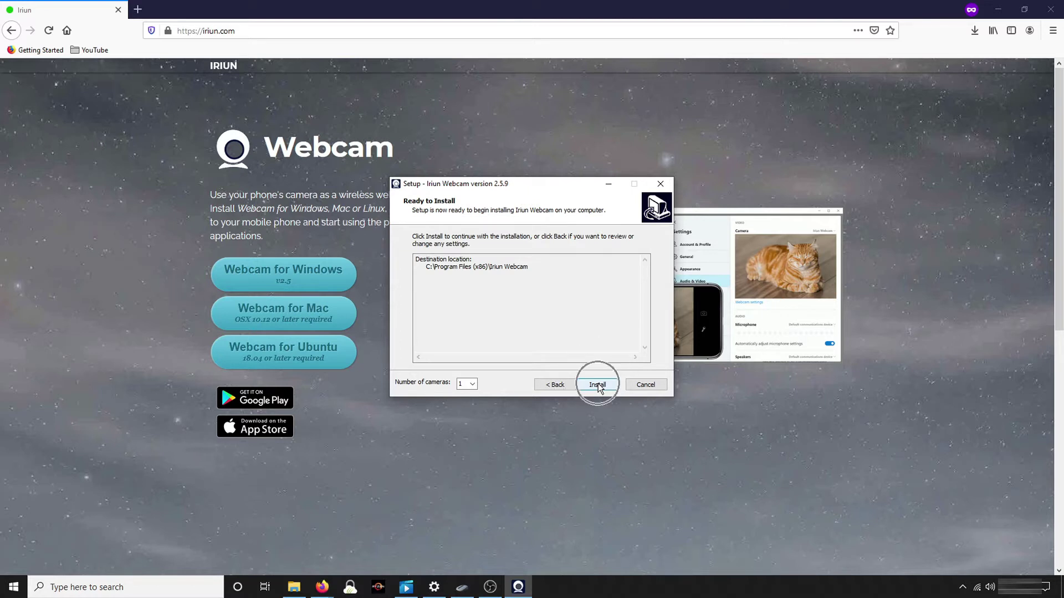
{"action": "left_click", "coordinate": [597, 384]}
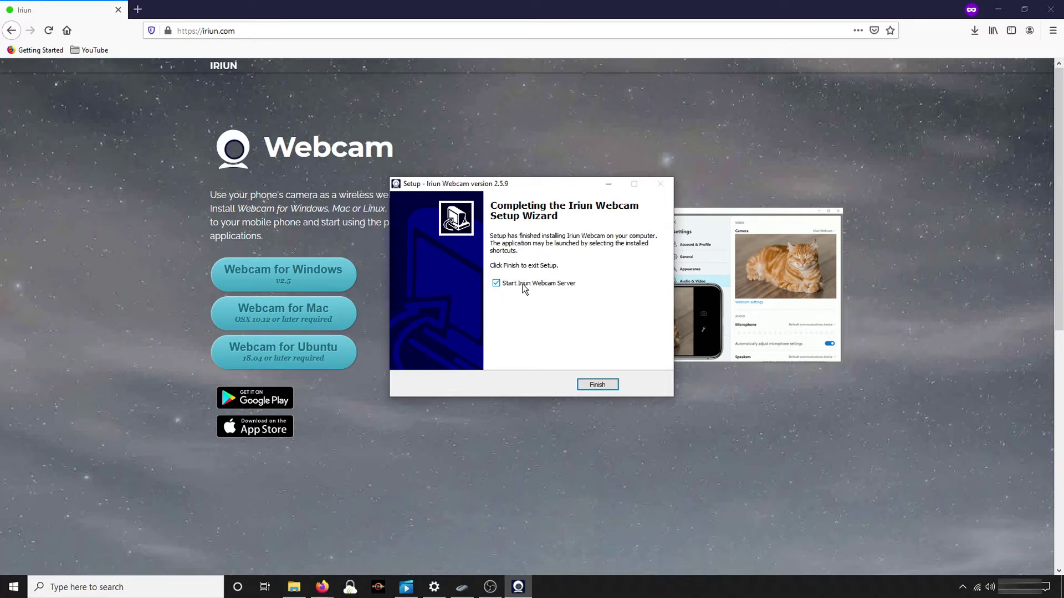
{"action": "left_click", "coordinate": [607, 388]}
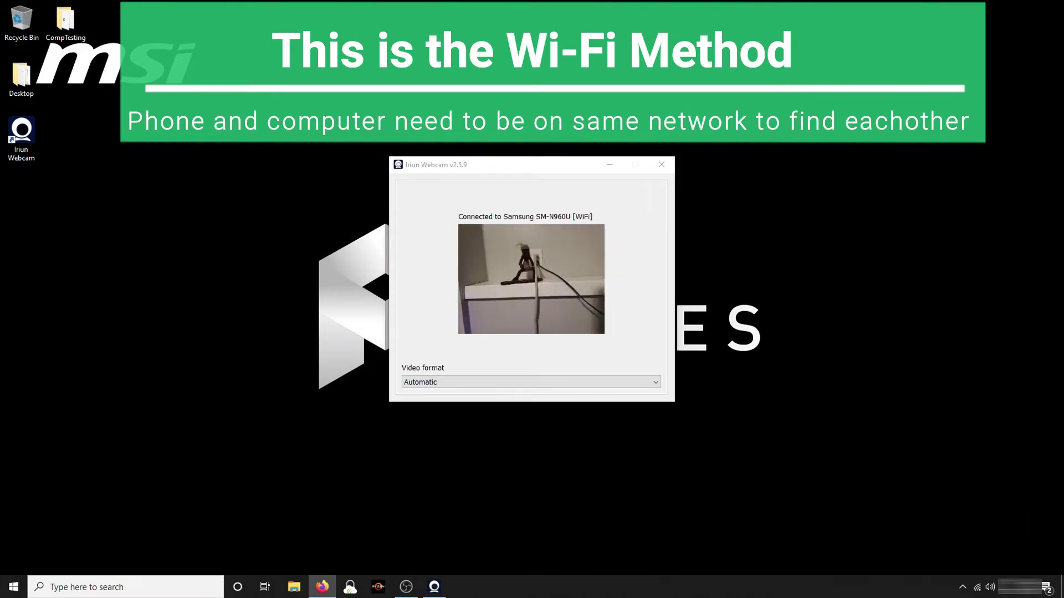
- Switch the Iriun Webcam video format to 1920 x 1080, then settle on 1280 x 720
{"action": "left_click", "coordinate": [486, 373]}
{"action": "left_click", "coordinate": [484, 381]}
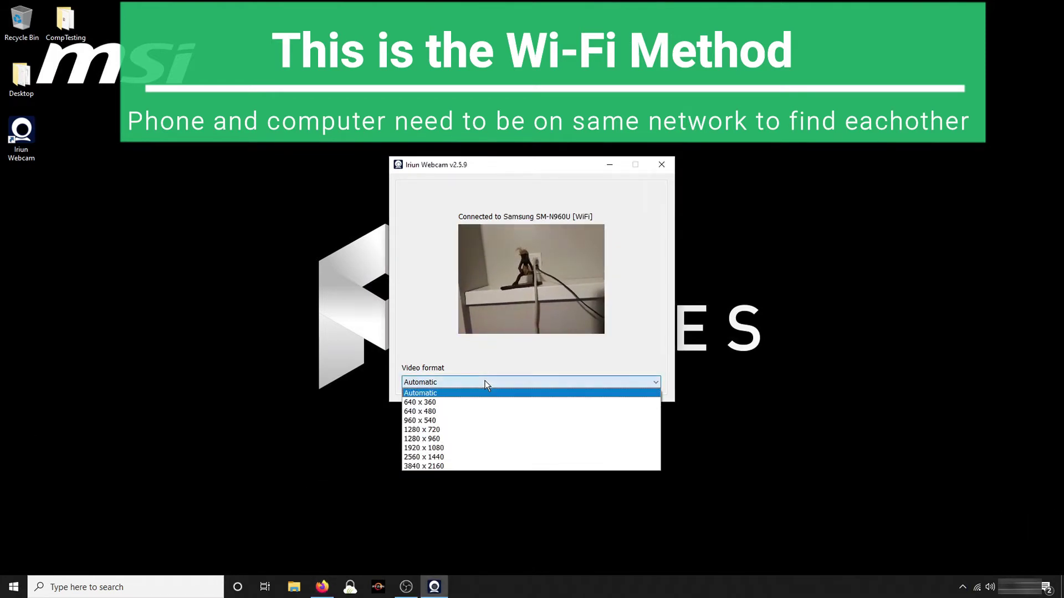
{"action": "left_click", "coordinate": [447, 448]}
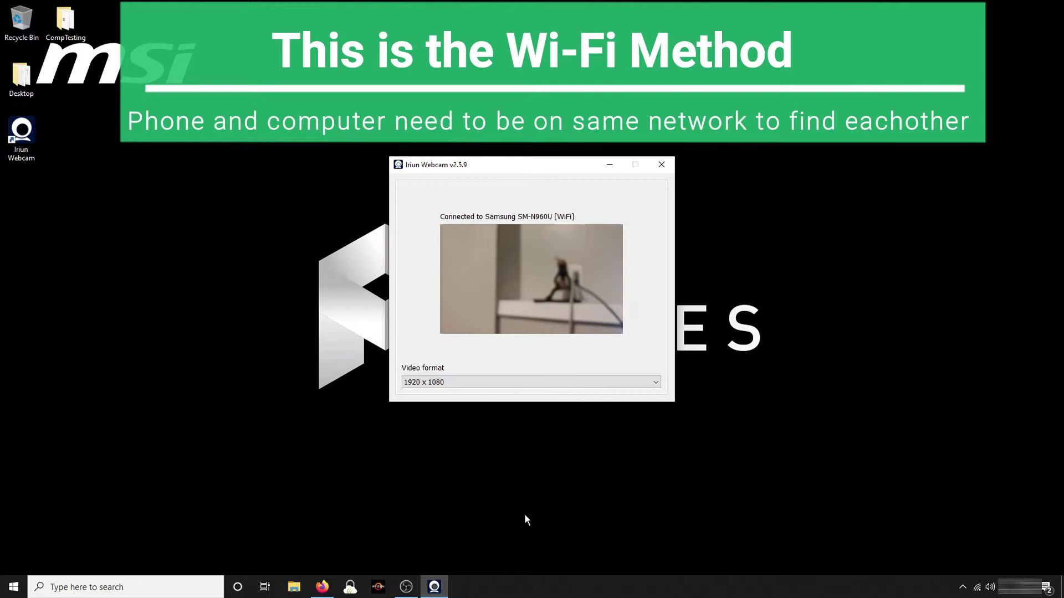
{"action": "left_click", "coordinate": [517, 385]}
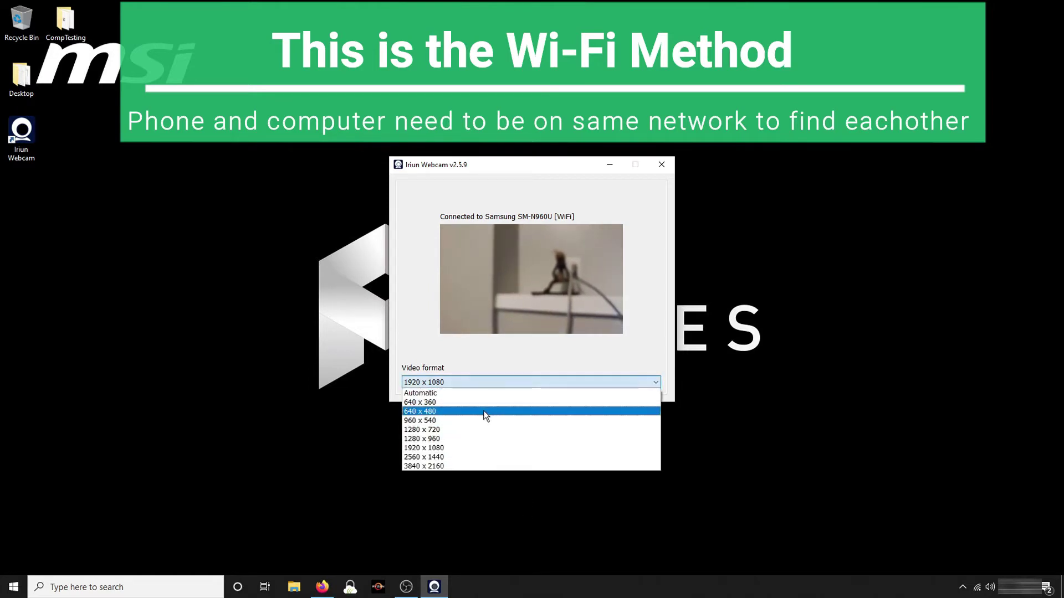
{"action": "left_click", "coordinate": [484, 432]}
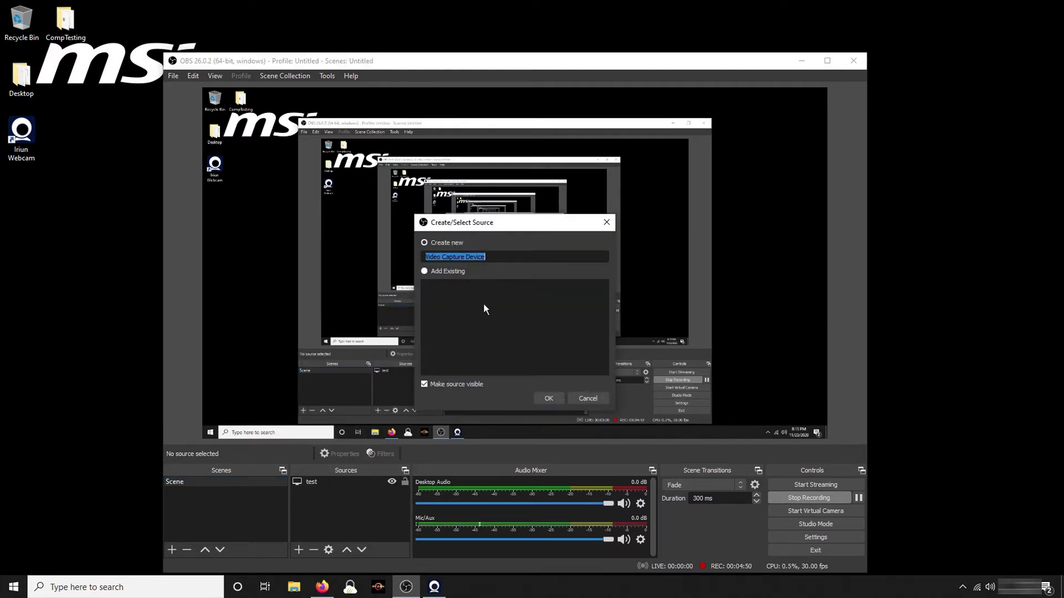
- Confirm creation of the Video Capture Device source in OBS Studio
{"action": "left_click", "coordinate": [560, 396]}
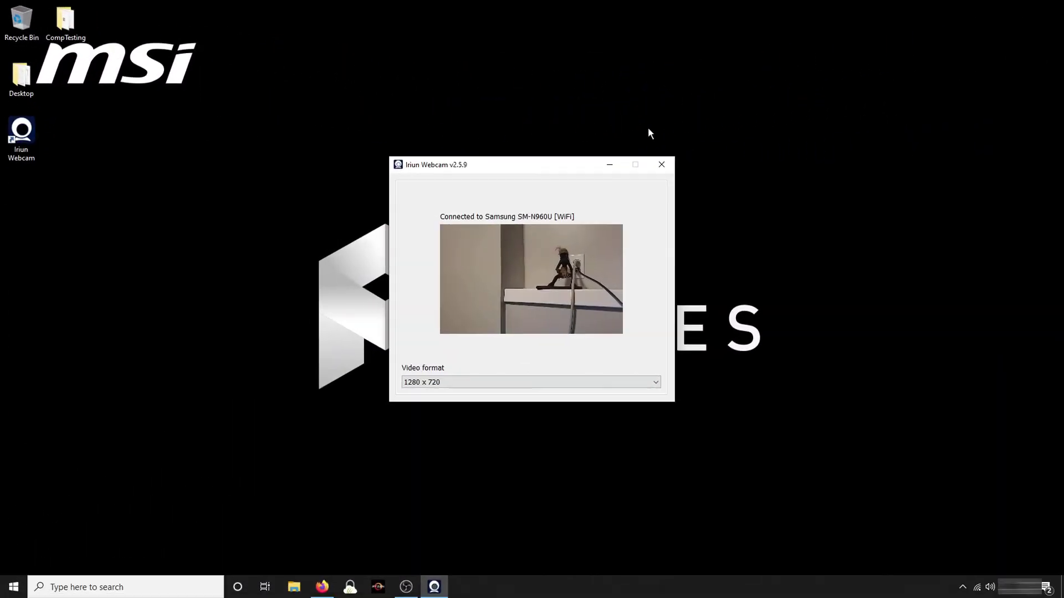
- Close Iriun Webcam and allow Google Meet to use the Iriun Webcam microphone
{"action": "left_click", "coordinate": [660, 169]}
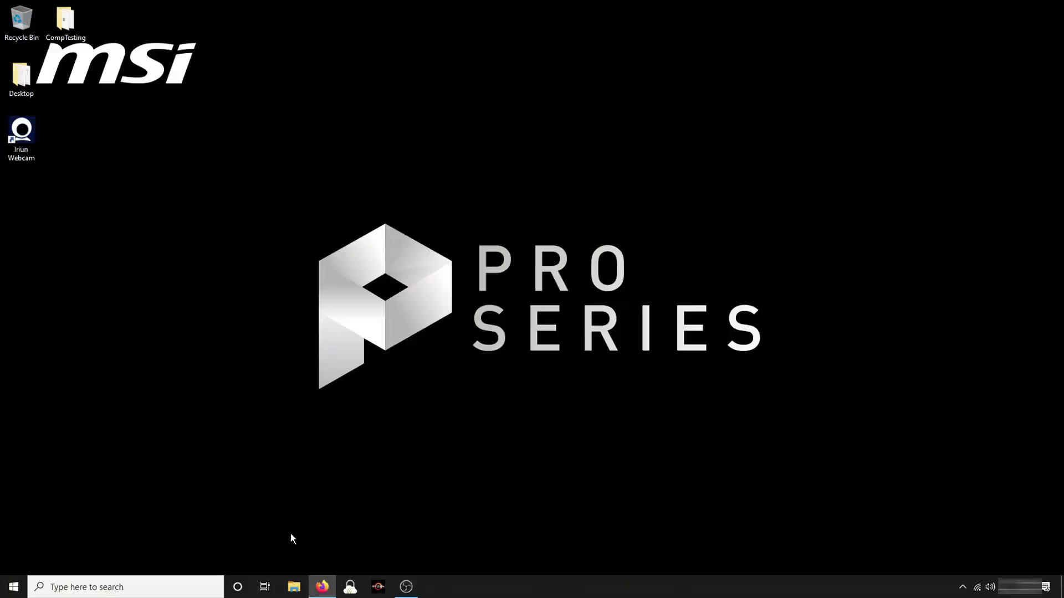
{"action": "left_click", "coordinate": [322, 587]}
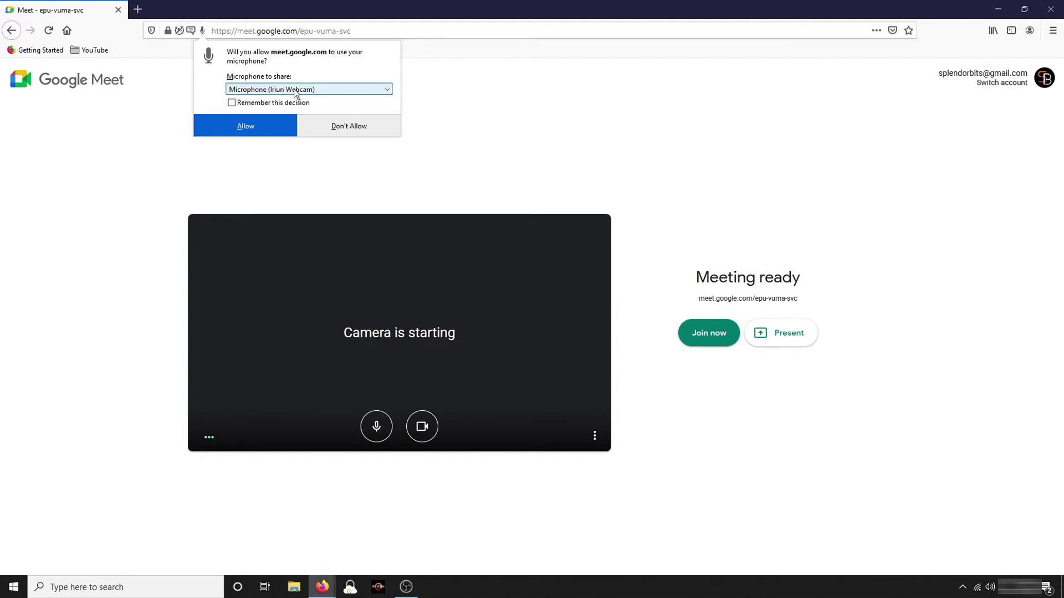
{"action": "left_click", "coordinate": [258, 126]}
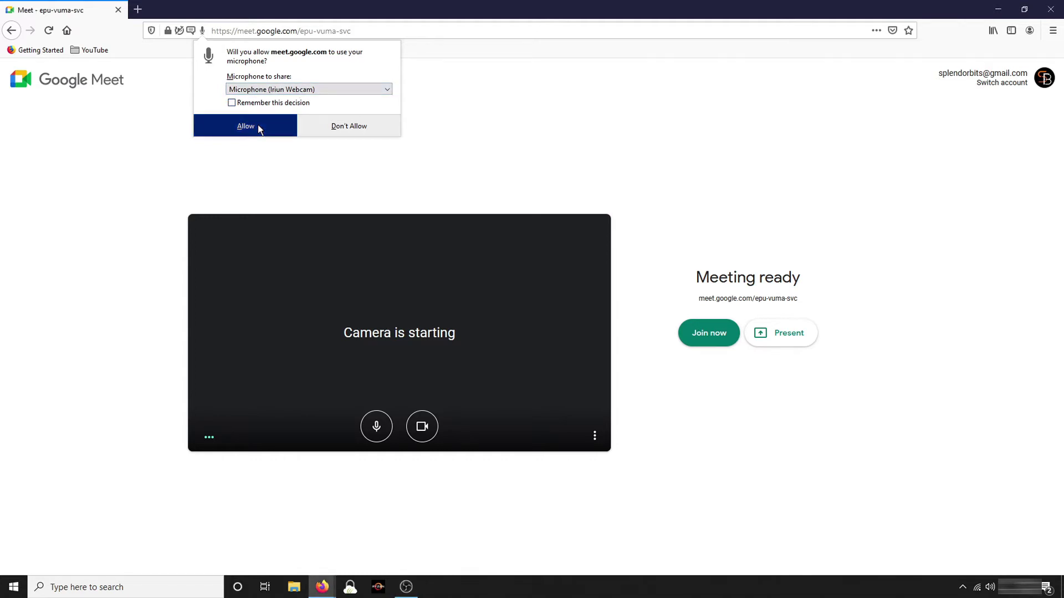
- Check Meet's camera list, which offers only ManyCam Virtual Webcam
{"action": "left_click", "coordinate": [341, 80]}
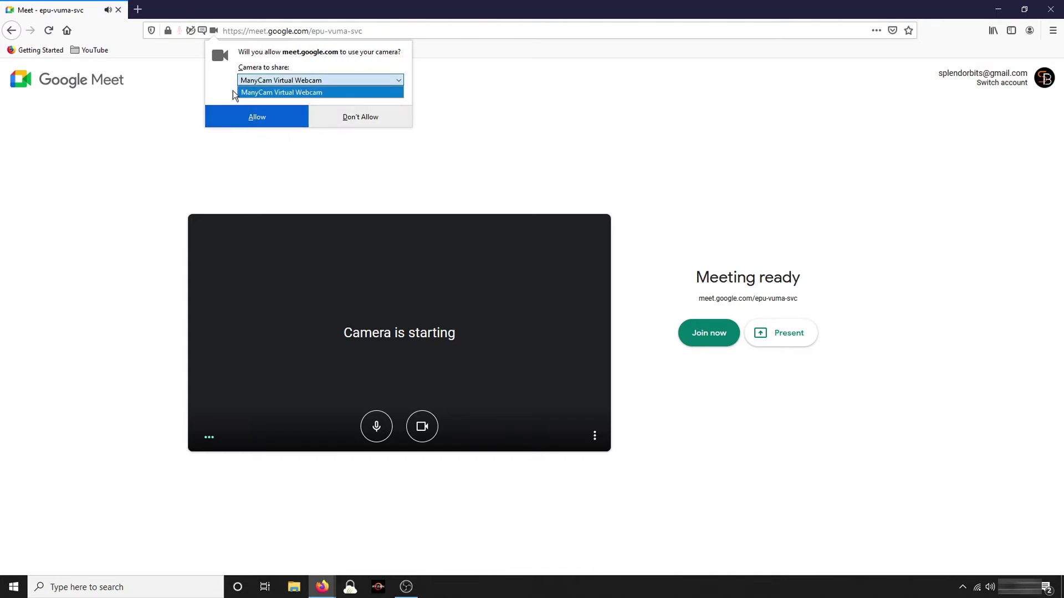
{"action": "left_click", "coordinate": [212, 84]}
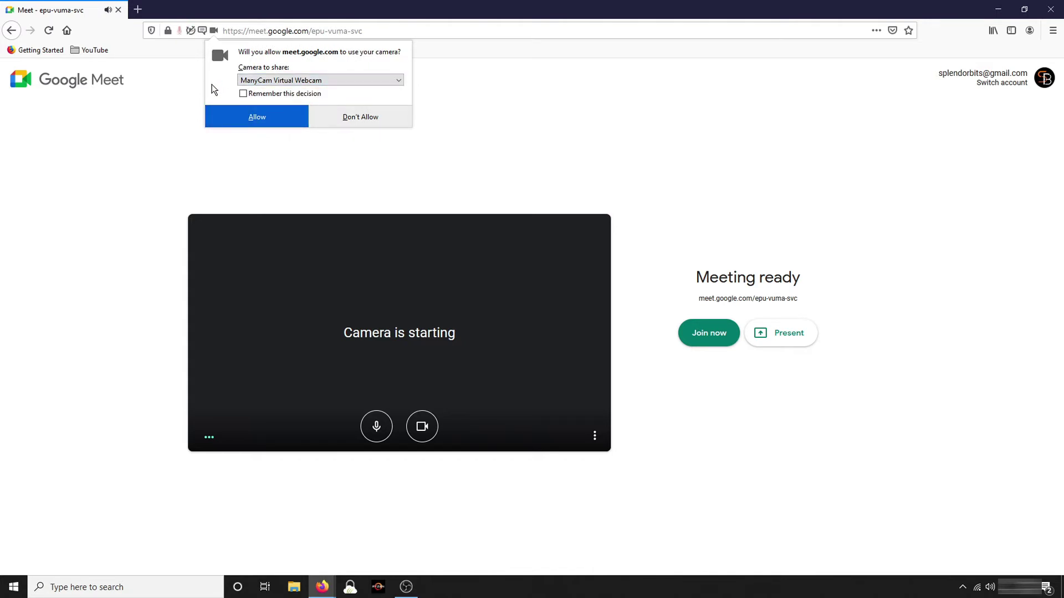
{"action": "left_click", "coordinate": [386, 86]}
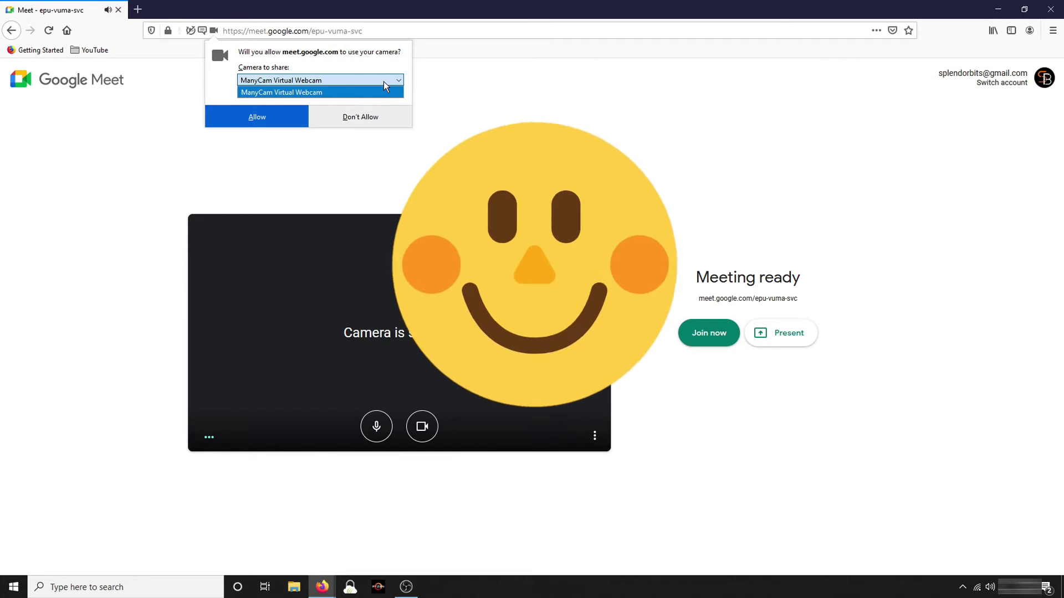
{"action": "left_click", "coordinate": [384, 81]}
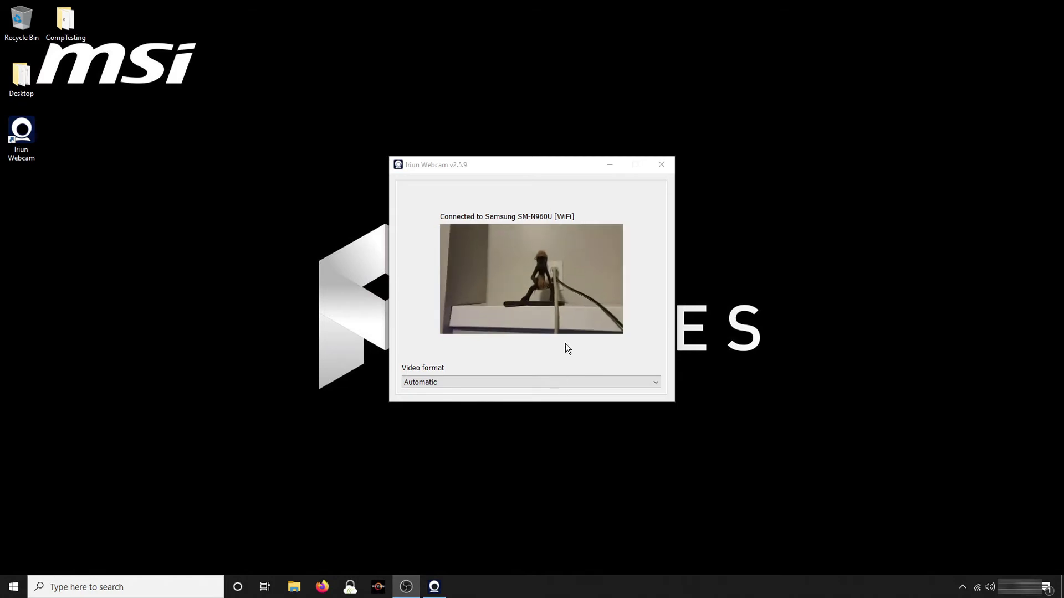
- Keep the Iriun Webcam video format on Automatic and close the Iriun Webcam window
{"action": "left_click", "coordinate": [605, 382]}
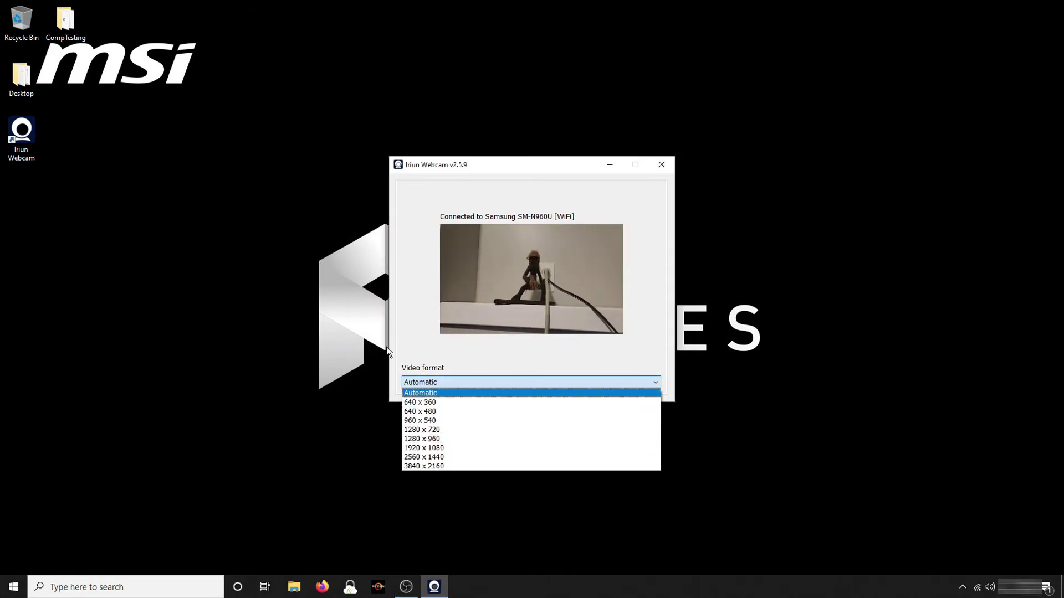
{"action": "left_click", "coordinate": [416, 381]}
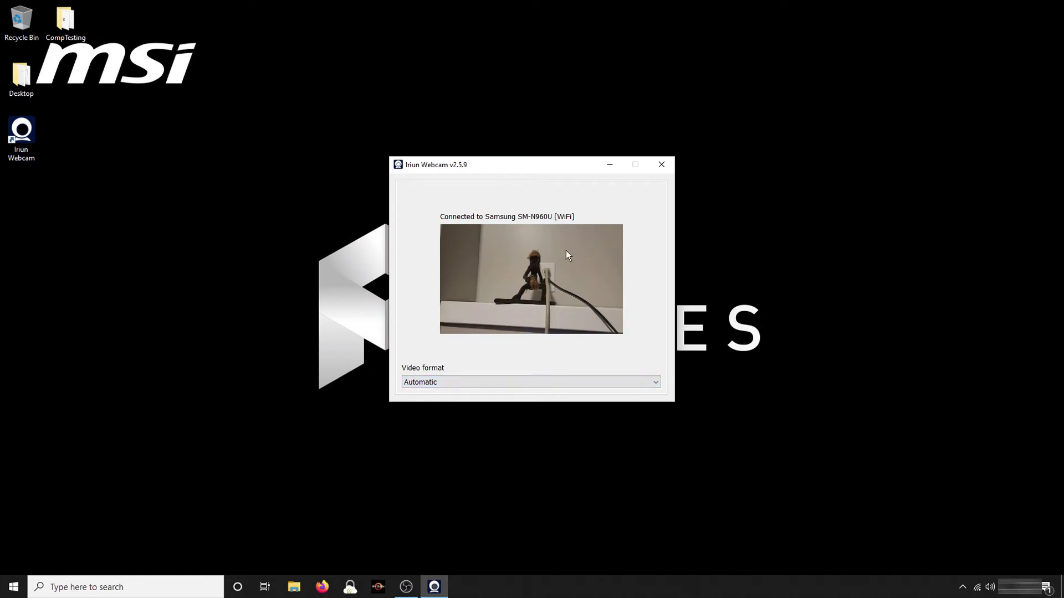
{"action": "left_click", "coordinate": [660, 164]}
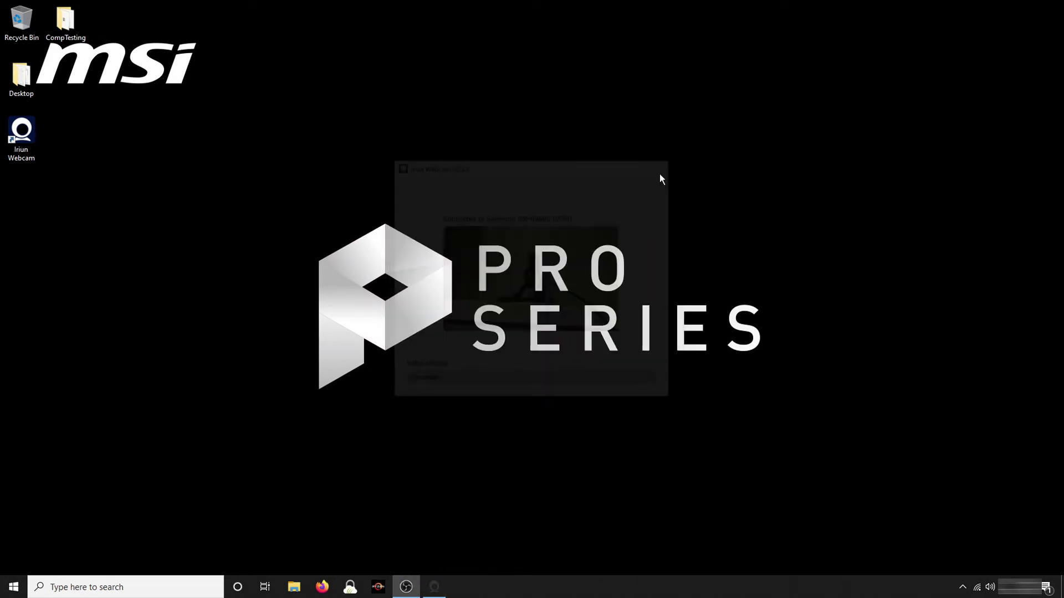
- Start an instant Google Meet meeting from Firefox
{"action": "left_click", "coordinate": [323, 589]}
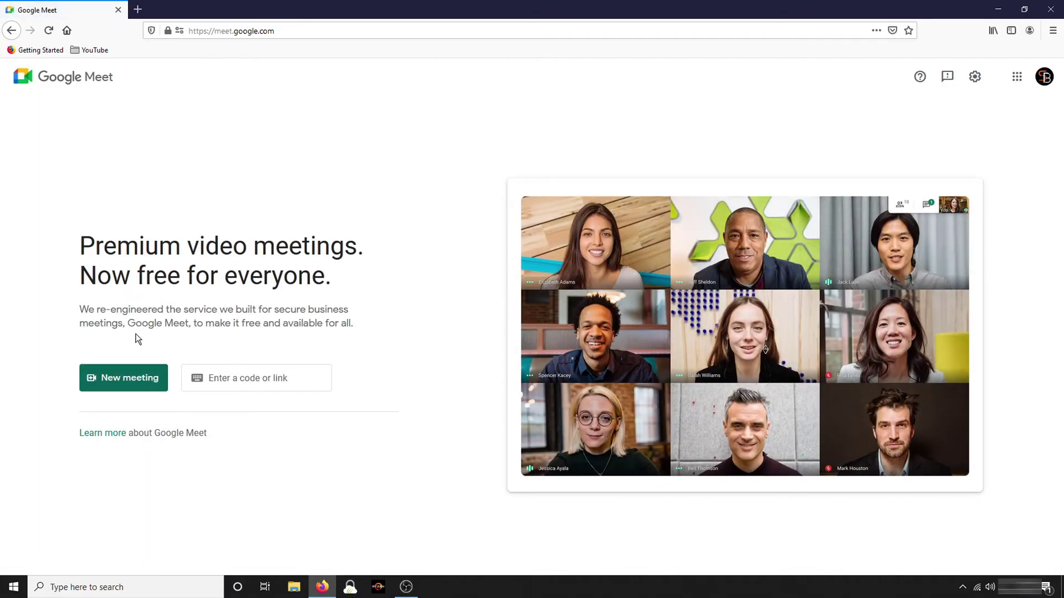
{"action": "left_click", "coordinate": [135, 383]}
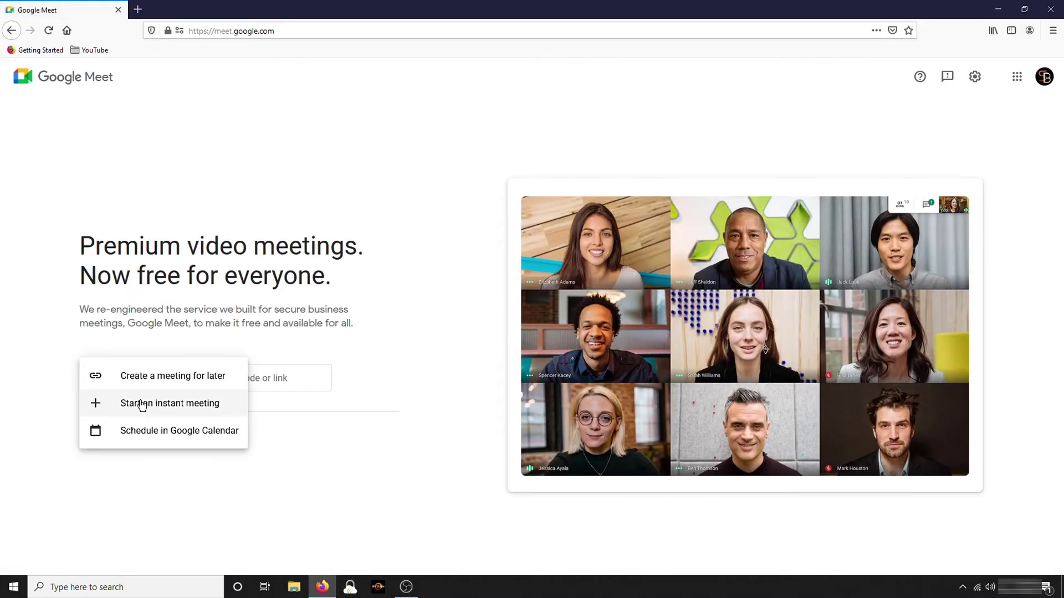
{"action": "left_click", "coordinate": [140, 402]}
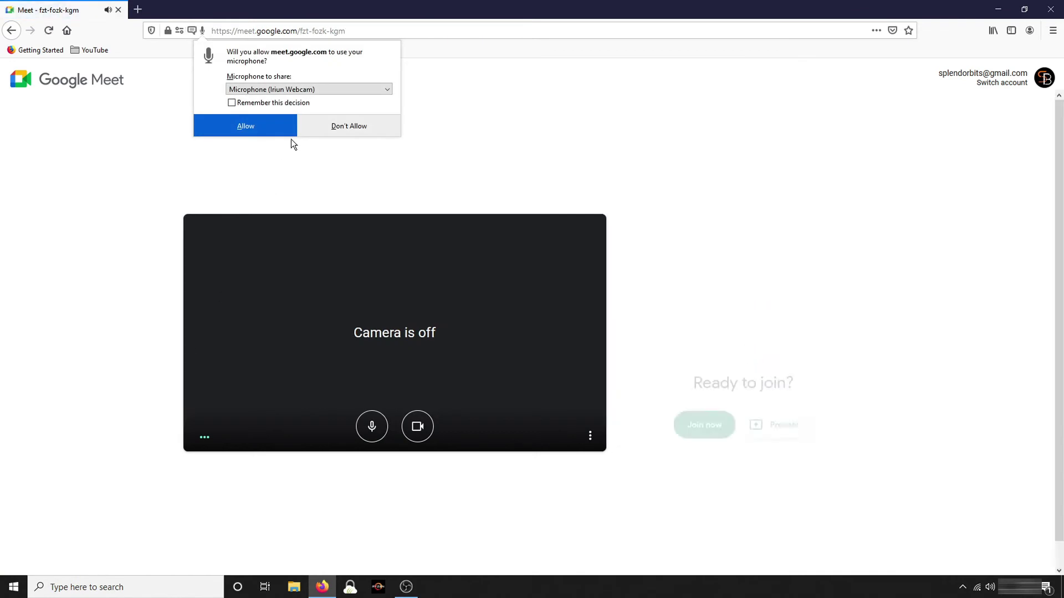
- Allow the meeting to use Iriun Webcam as both microphone and camera
{"action": "left_click", "coordinate": [277, 88]}
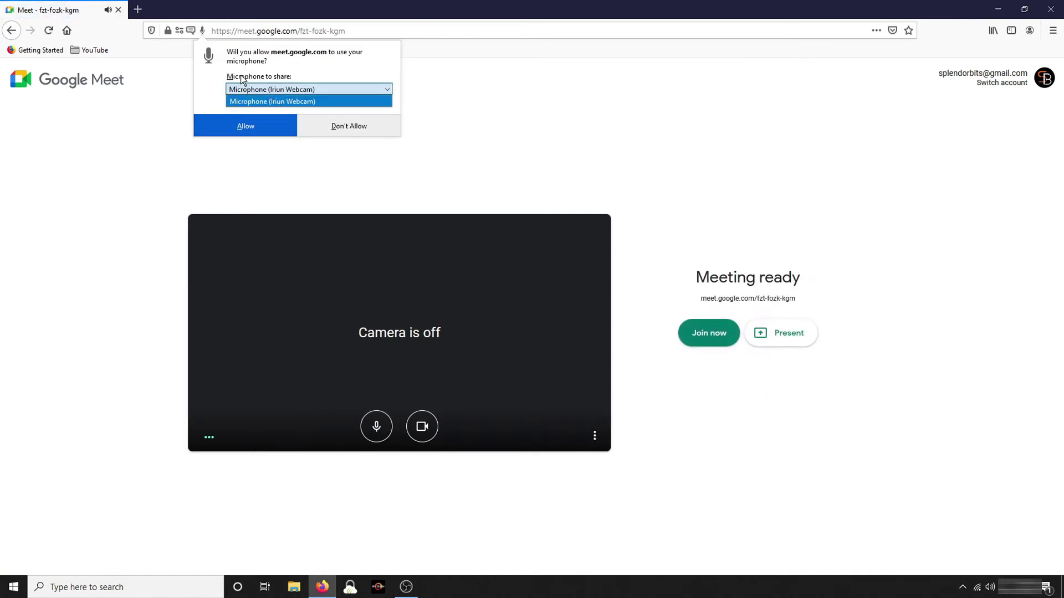
{"action": "left_click", "coordinate": [215, 90]}
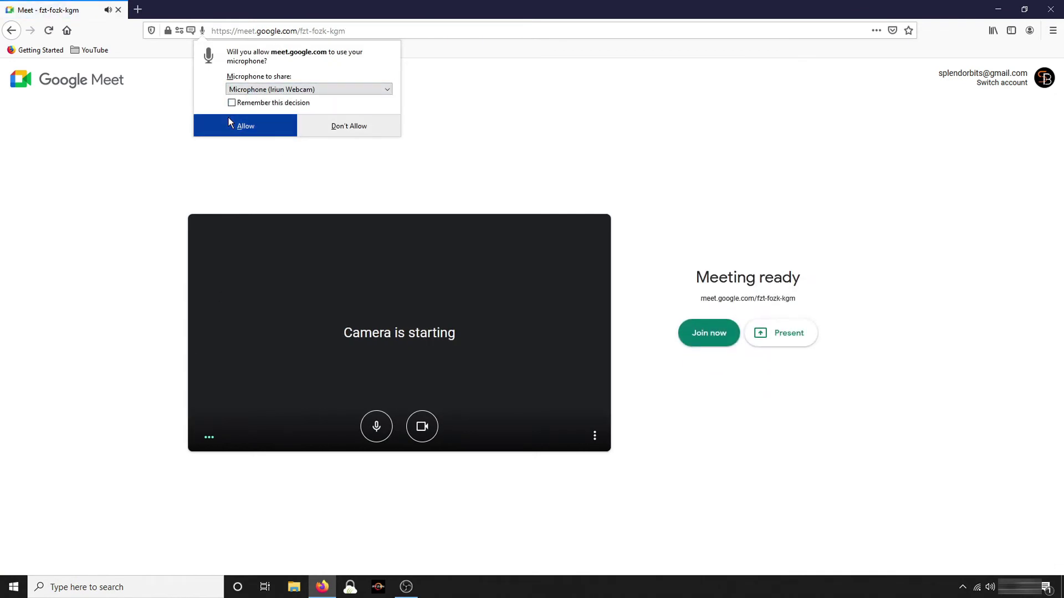
{"action": "left_click", "coordinate": [278, 129]}
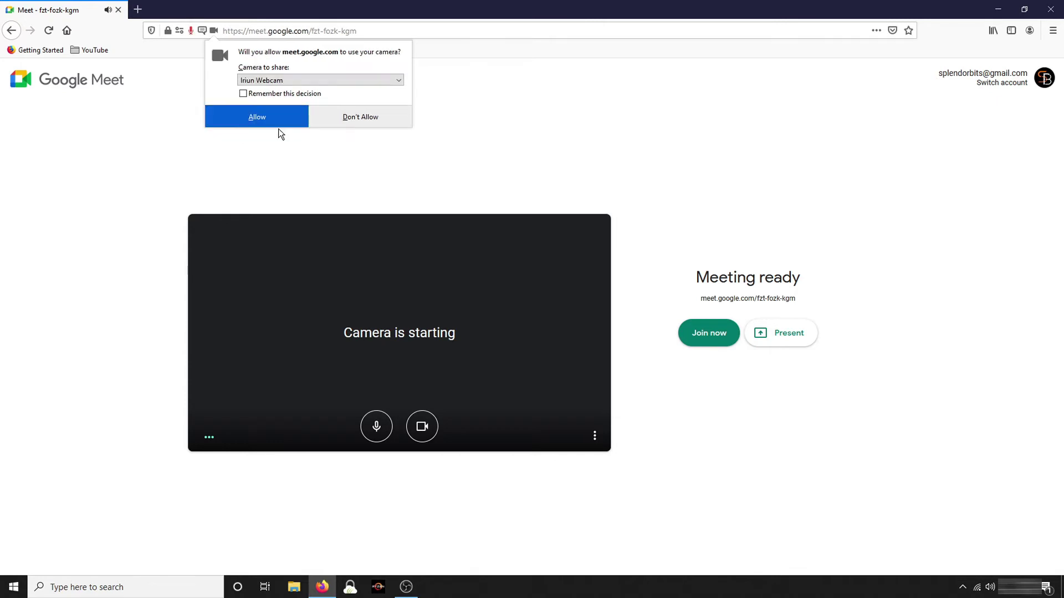
{"action": "left_click", "coordinate": [258, 79]}
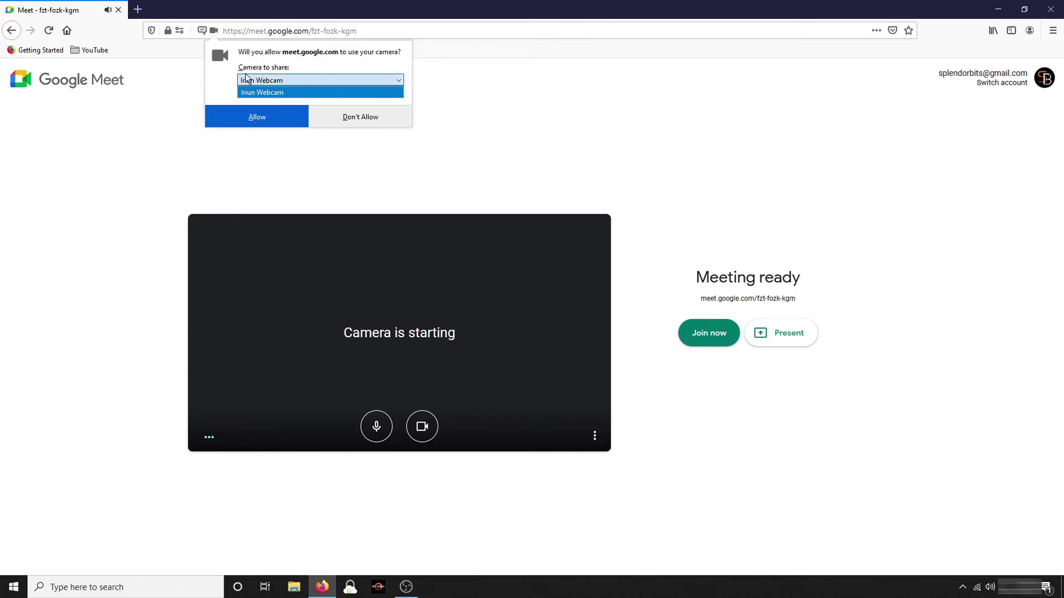
{"action": "left_click", "coordinate": [254, 114]}
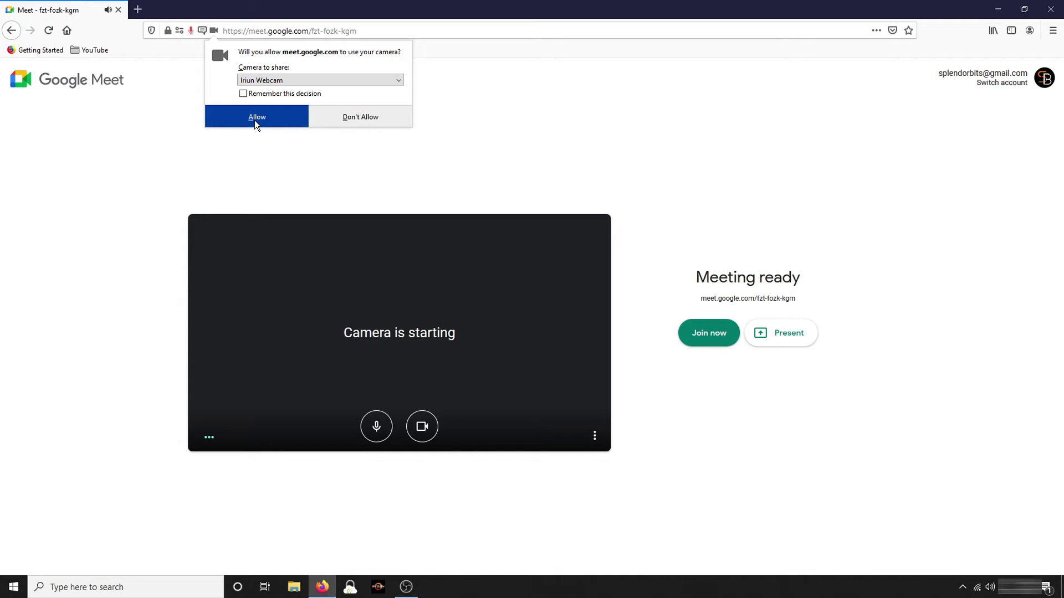
{"action": "left_click", "coordinate": [254, 121]}
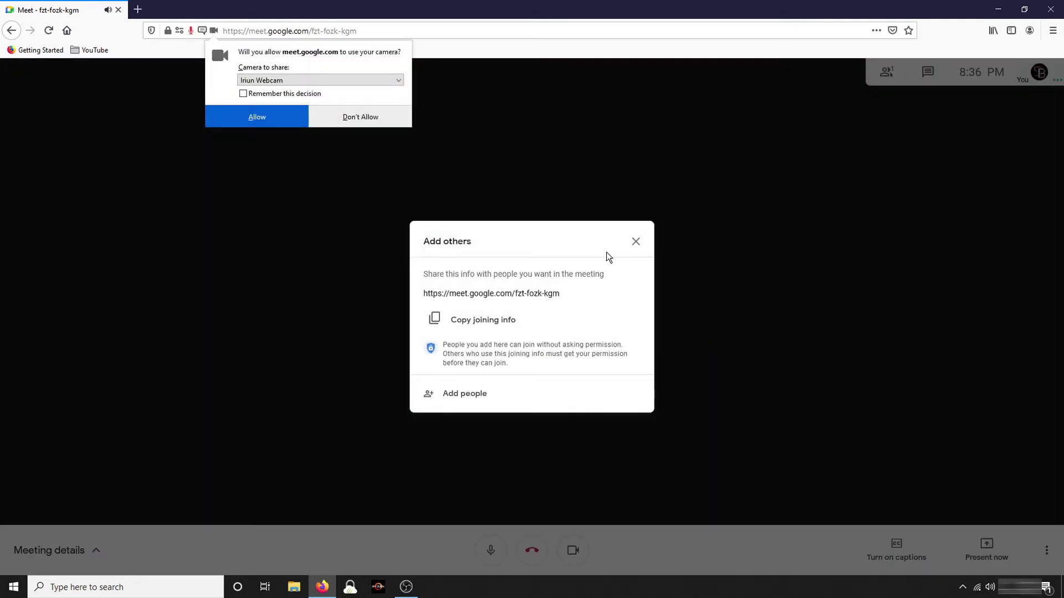
- Dismiss Add others, allow Iriun Webcam as the Meet camera, then leave the call
{"action": "left_click", "coordinate": [634, 242]}
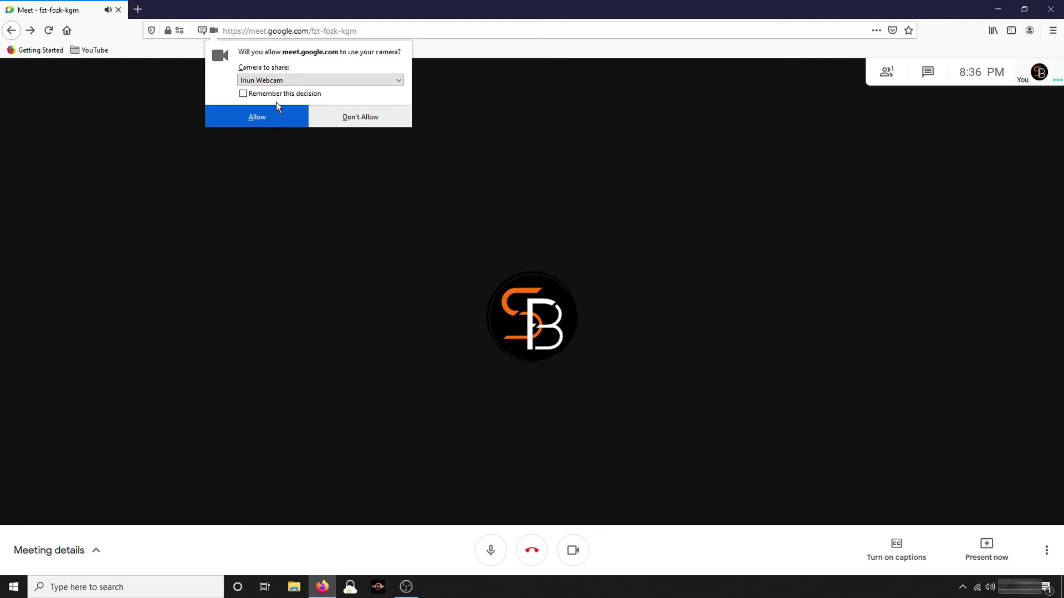
{"action": "left_click", "coordinate": [266, 80]}
{"action": "left_click", "coordinate": [242, 92]}
{"action": "left_click", "coordinate": [256, 115]}
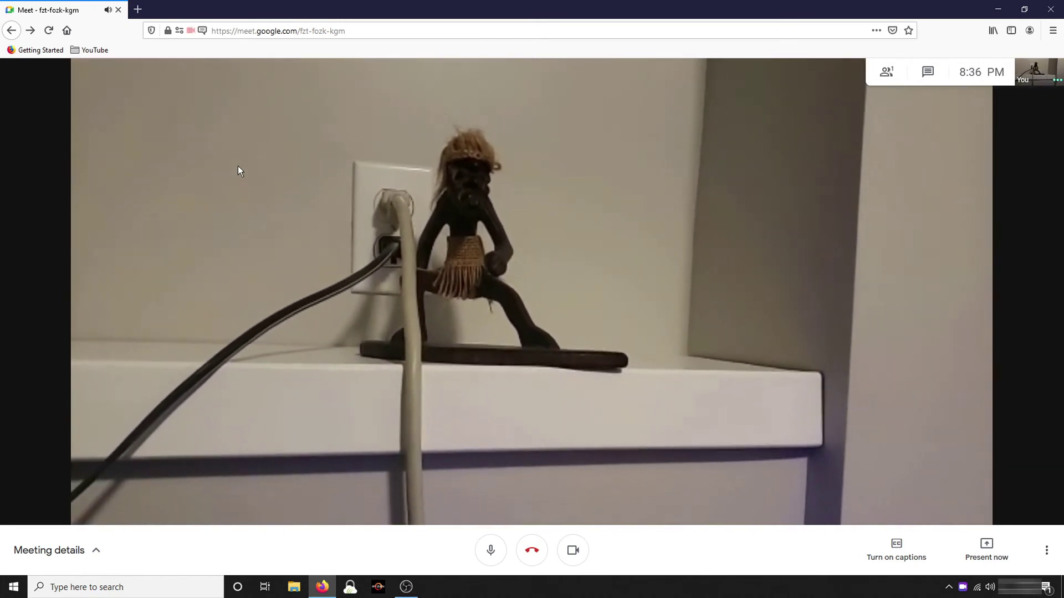
{"action": "left_click", "coordinate": [531, 550]}
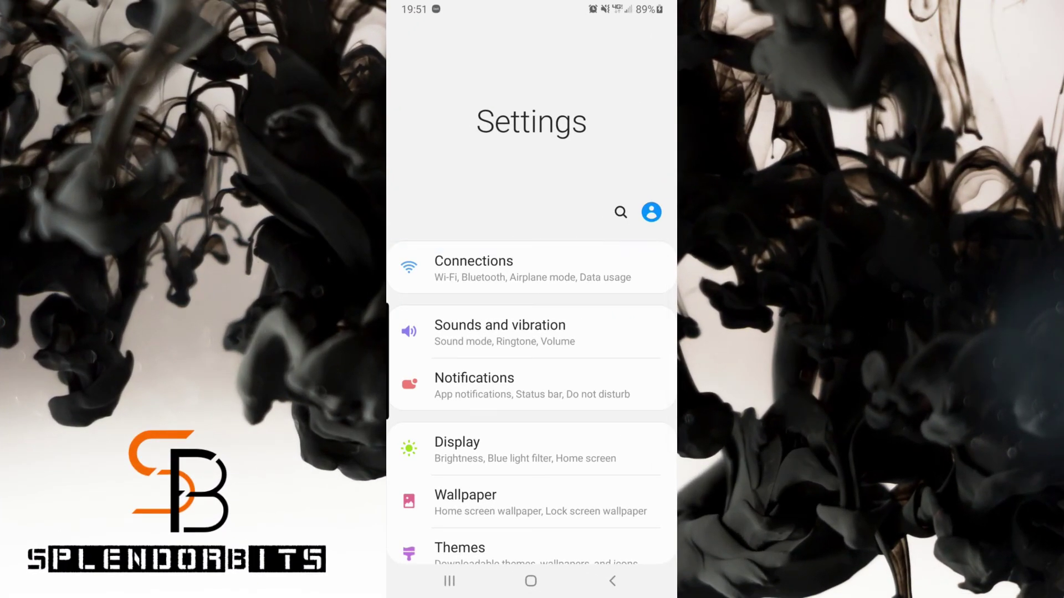
- Look through Connections, return to the main Settings list and open About phone
{"action": "left_click", "coordinate": [474, 268]}
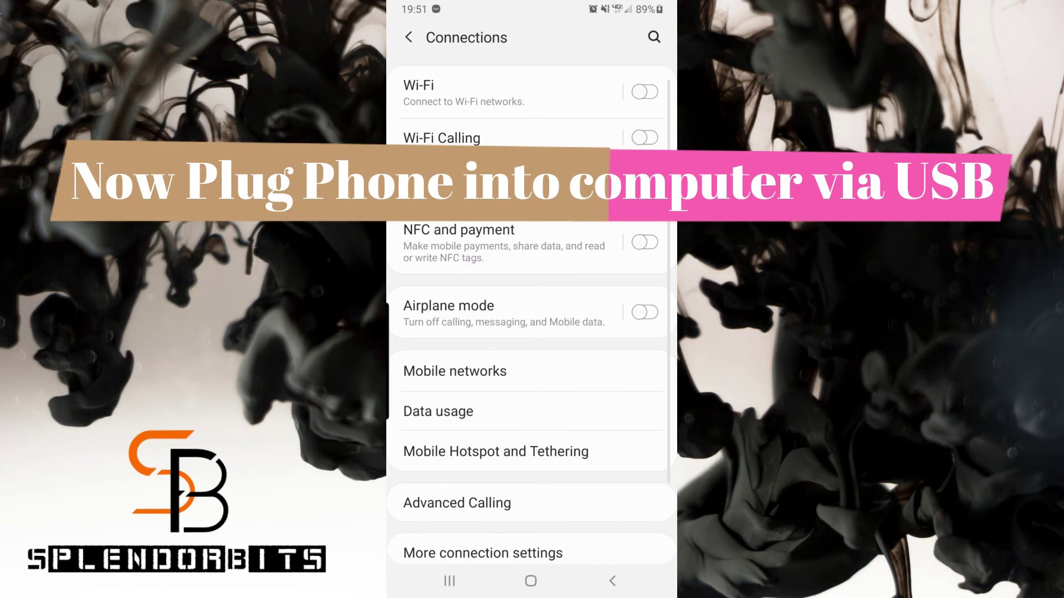
{"action": "scroll", "coordinate": [531, 315], "scroll_direction": "down", "scroll_amount": 3}
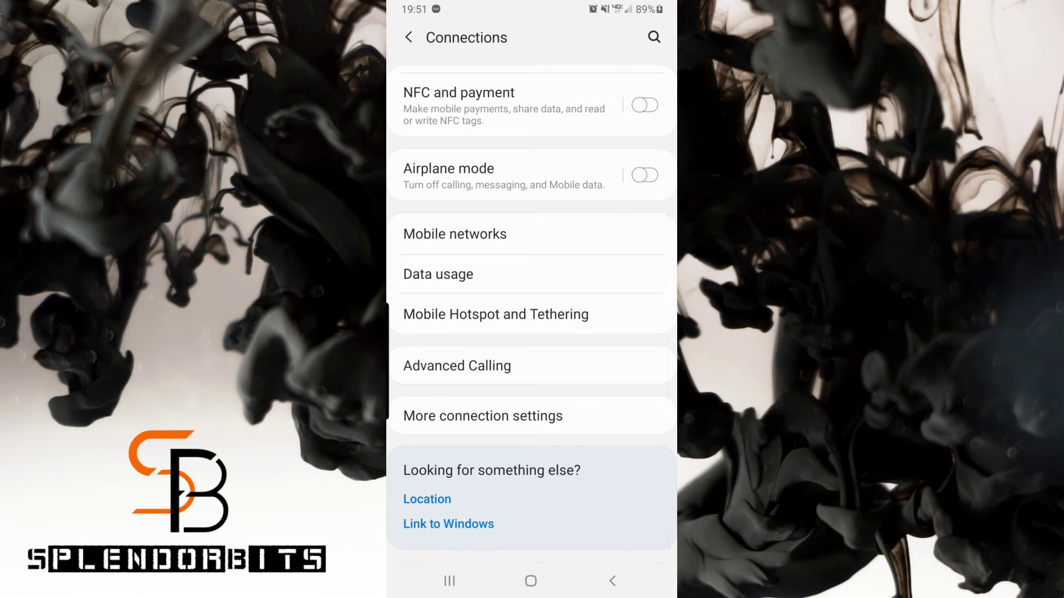
{"action": "left_click", "coordinate": [613, 580]}
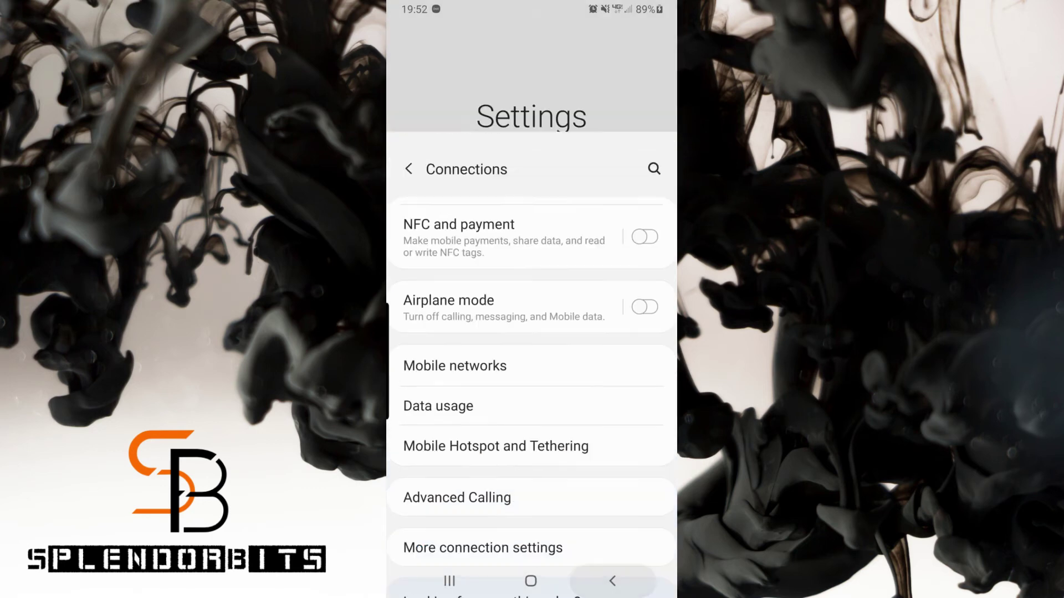
{"action": "scroll", "coordinate": [531, 311], "scroll_direction": "down", "scroll_amount": 10}
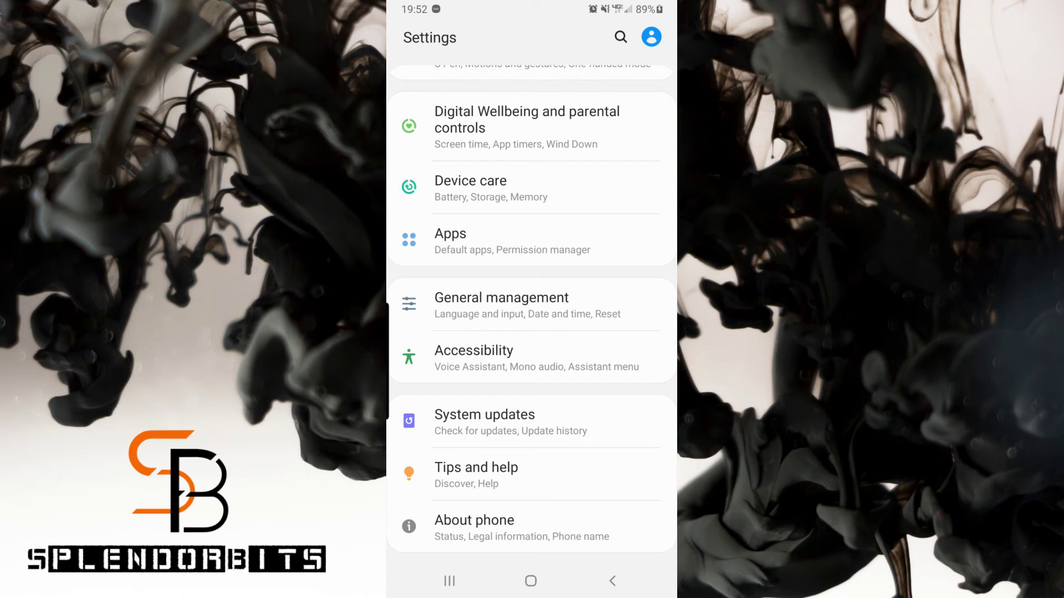
{"action": "left_click", "coordinate": [521, 526]}
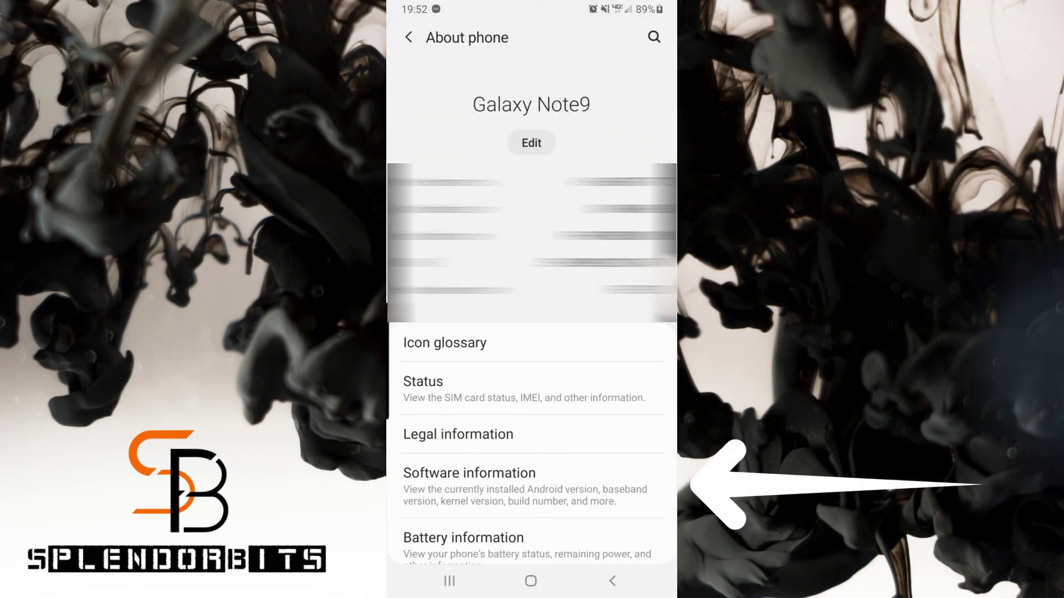
- Tap Build number under Software information repeatedly to unlock developer mode
{"action": "left_click", "coordinate": [525, 485]}
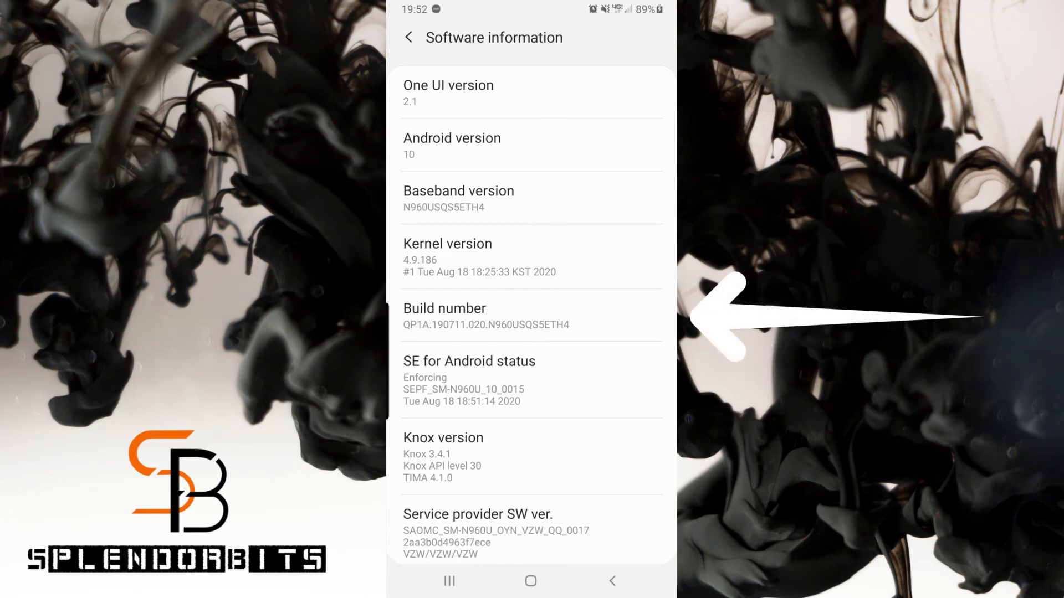
{"action": "left_click", "coordinate": [532, 316]}
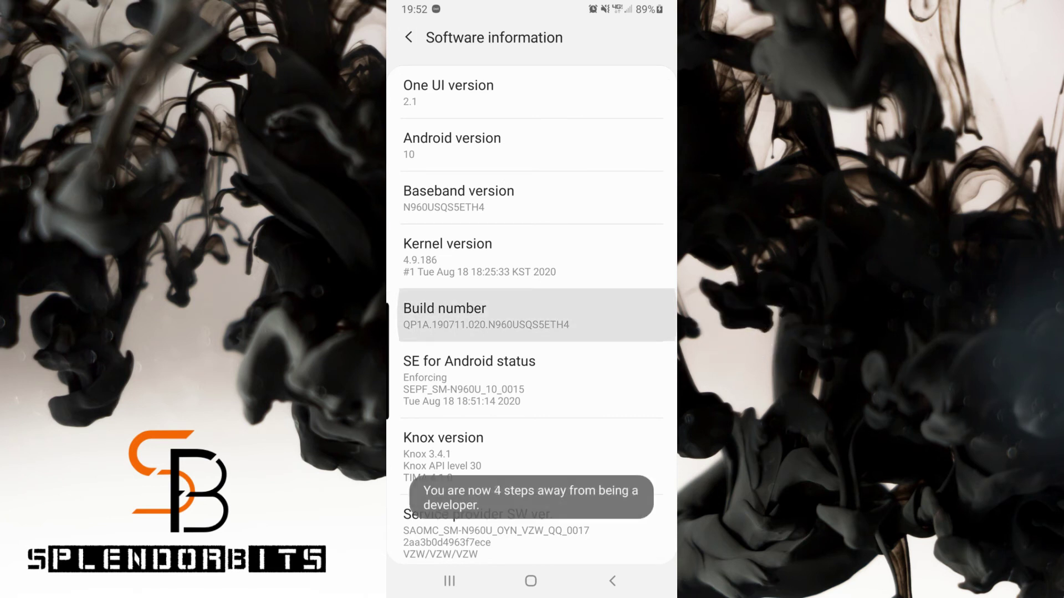
{"action": "left_click", "coordinate": [532, 316]}
{"action": "left_click", "coordinate": [531, 316]}
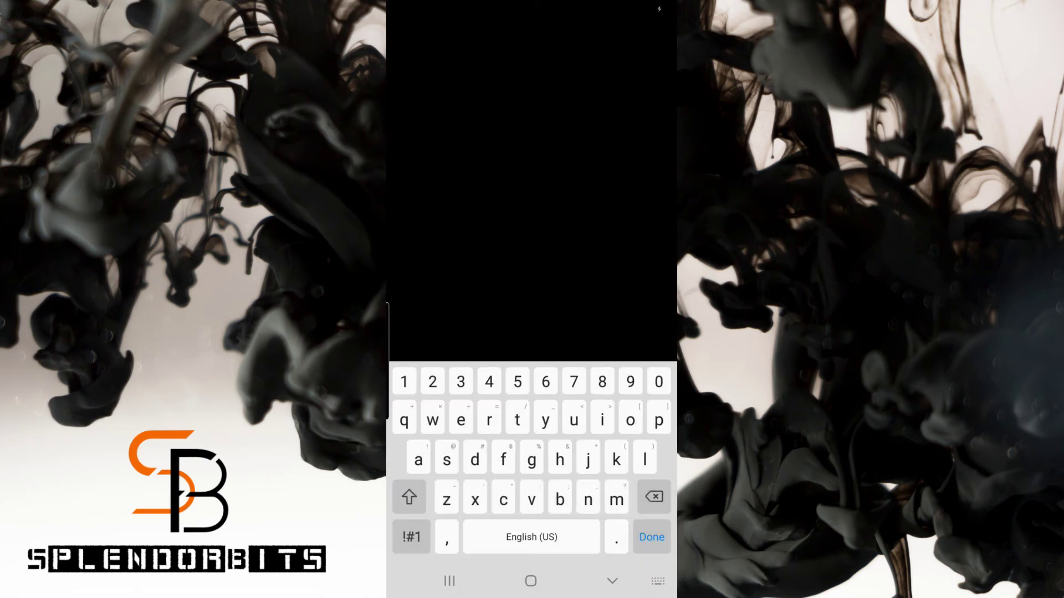
- Enter the phone's unlock password to enable developer mode, then switch to the Iriun Webcam app
{"action": "left_click", "coordinate": [409, 497]}
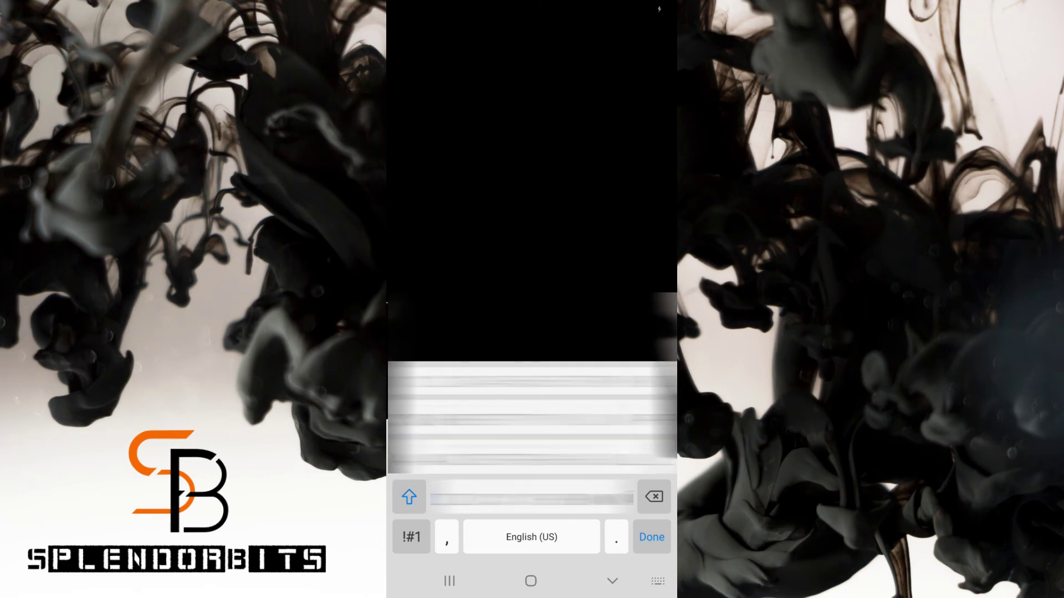
{"action": "left_click", "coordinate": [411, 536]}
{"action": "left_click", "coordinate": [411, 537]}
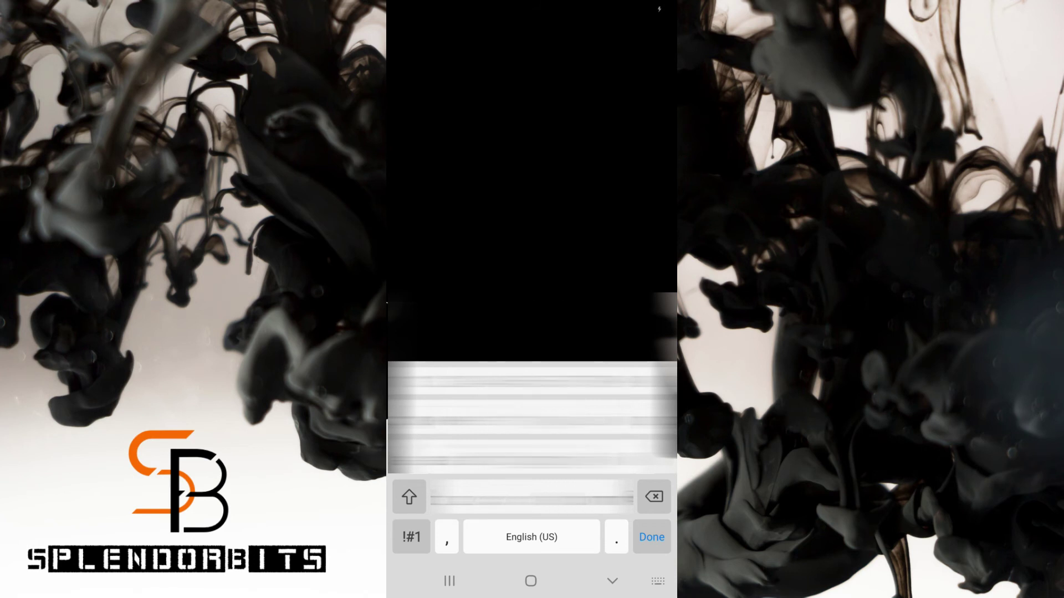
{"action": "key", "text": "Return"}
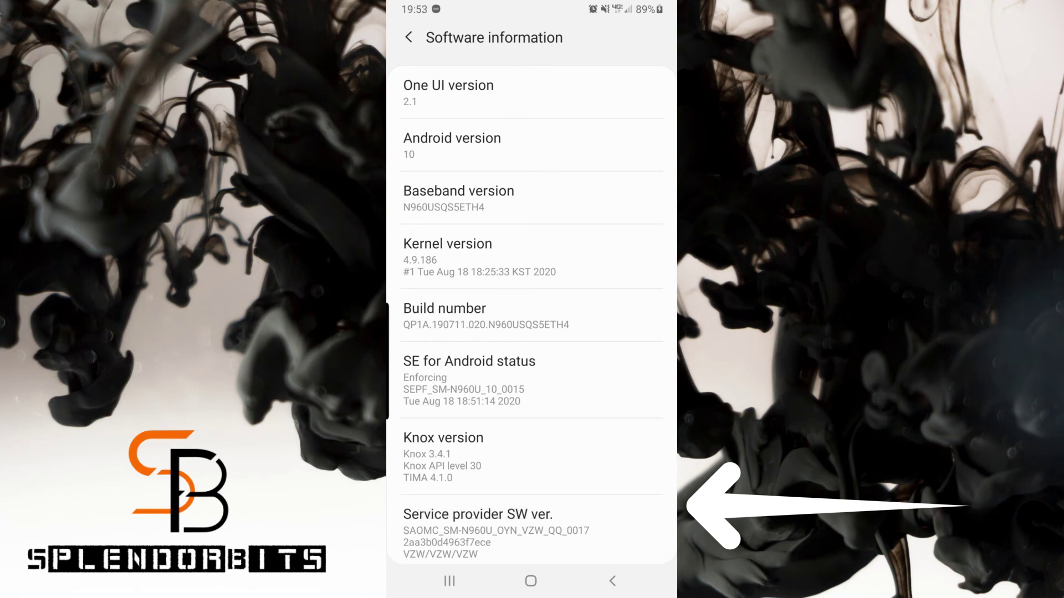
{"action": "left_click", "coordinate": [450, 581]}
- Dismiss the Iriun intro screen and turn on the USB debugging toggle under Developer options' Debugging section
{"action": "left_click", "coordinate": [507, 257]}
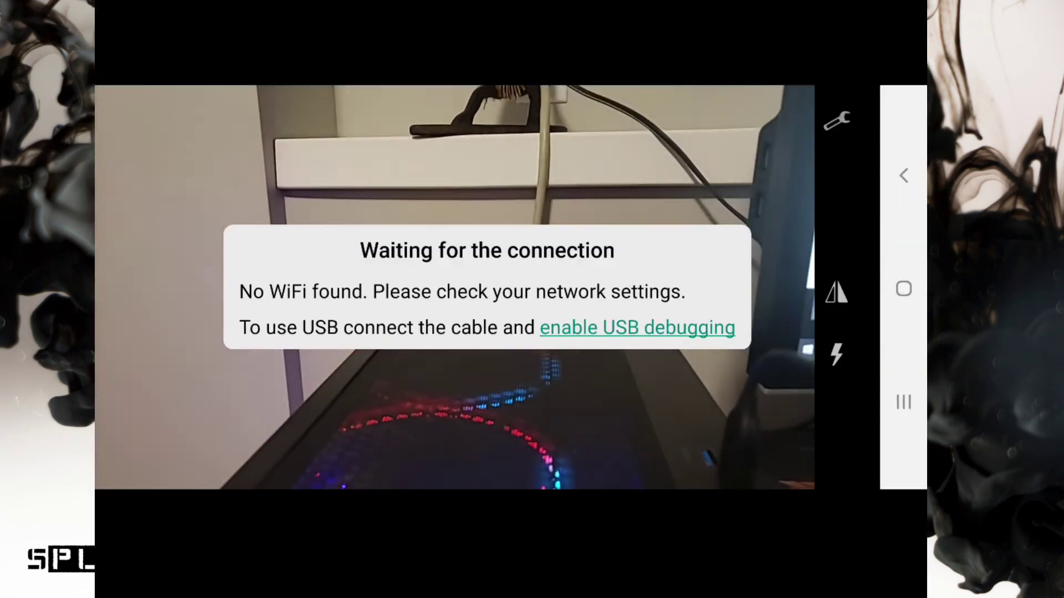
{"action": "left_click", "coordinate": [637, 328]}
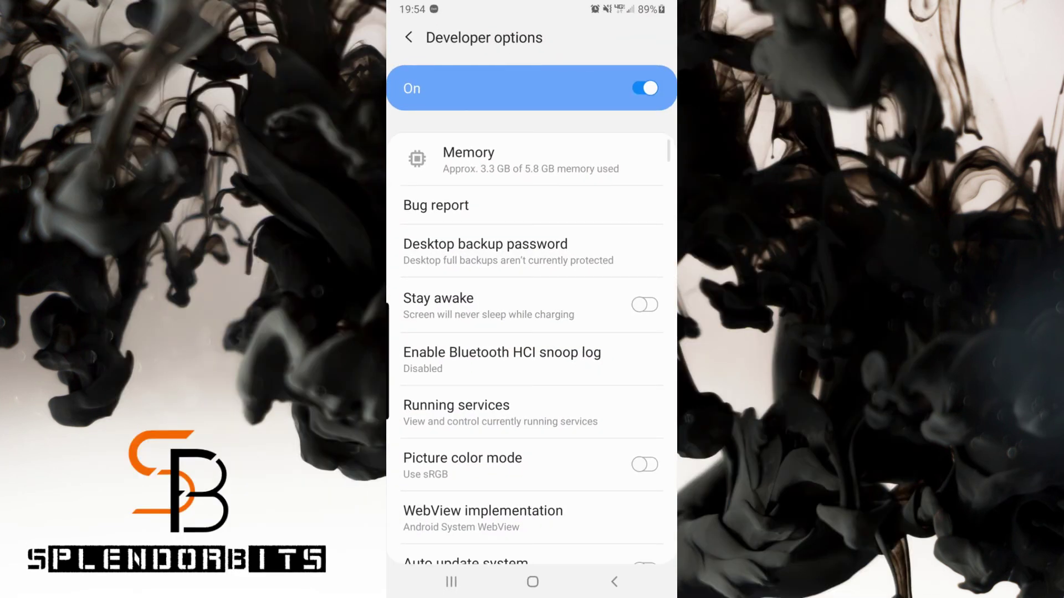
{"action": "scroll", "coordinate": [531, 344], "scroll_direction": "down", "scroll_amount": 5}
{"action": "scroll", "coordinate": [530, 344], "scroll_direction": "down", "scroll_amount": 5}
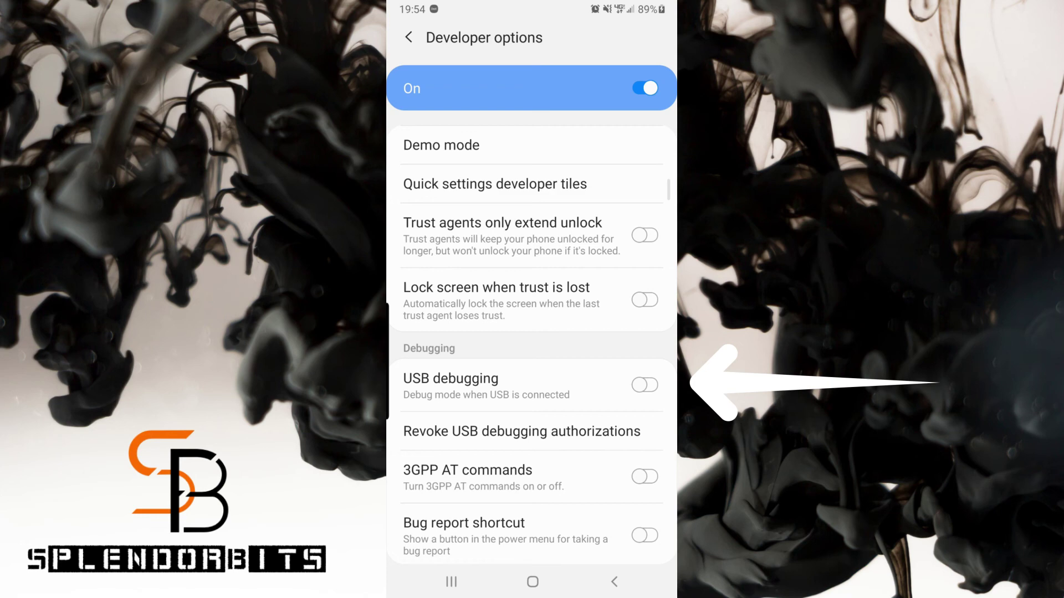
{"action": "left_click", "coordinate": [644, 385]}
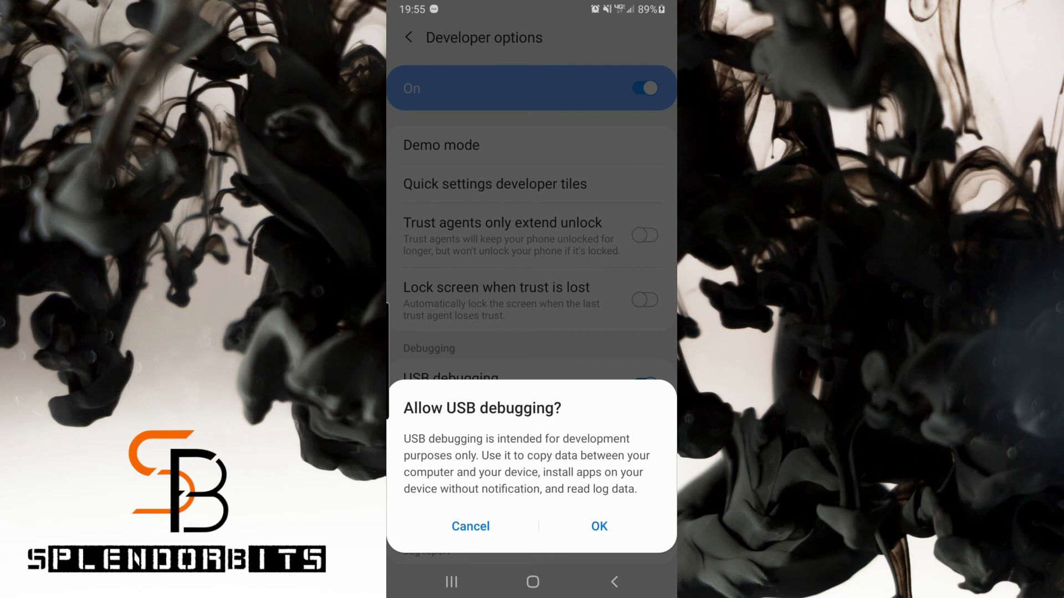
- Confirm Allow USB debugging with OK, then allow this computer's RSA key fingerprint
{"action": "left_click", "coordinate": [599, 526]}
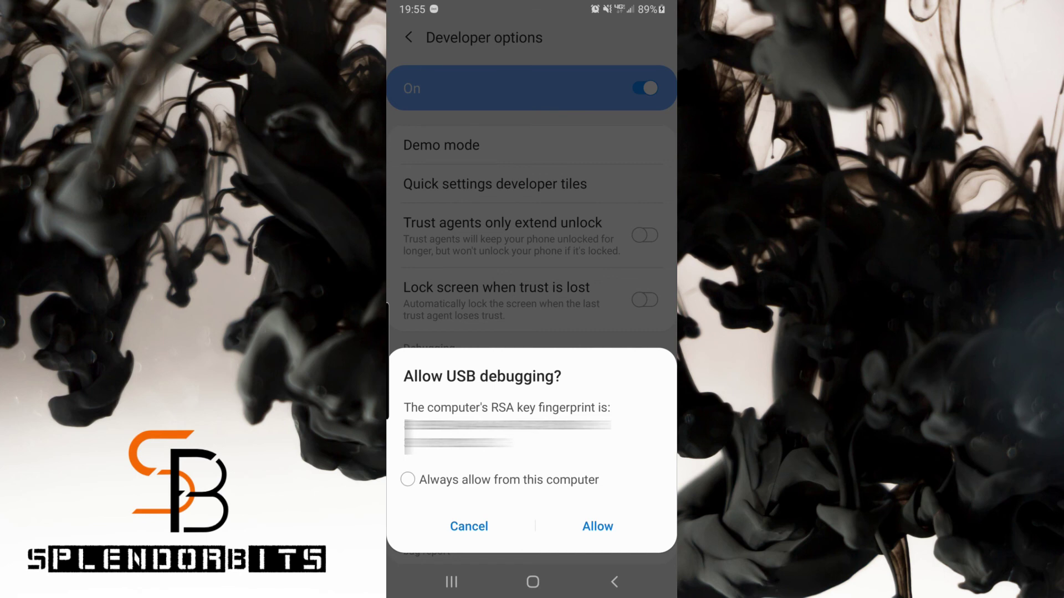
{"action": "left_click", "coordinate": [598, 527]}
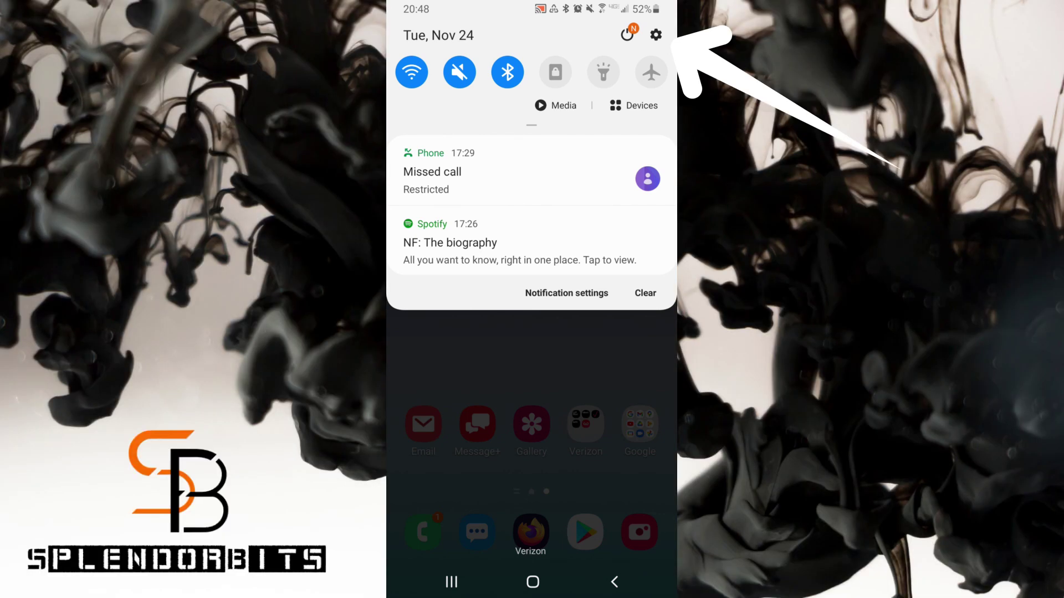
- Switch off the master Developer options toggle in the phone's Settings
{"action": "left_click", "coordinate": [655, 34]}
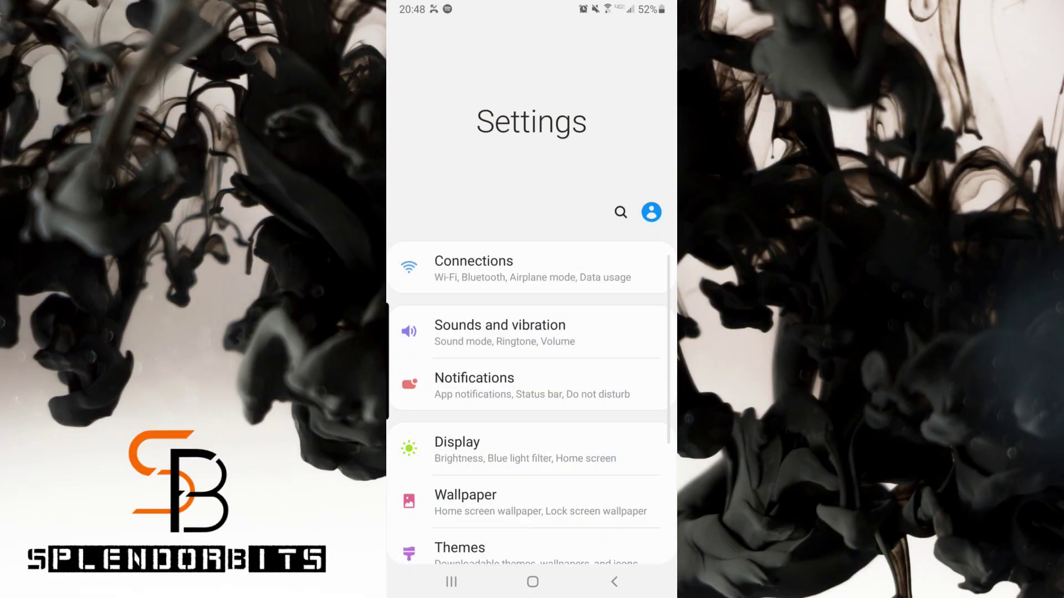
{"action": "scroll", "coordinate": [532, 332], "scroll_direction": "down", "scroll_amount": 5}
{"action": "scroll", "coordinate": [532, 332], "scroll_direction": "down", "scroll_amount": 8}
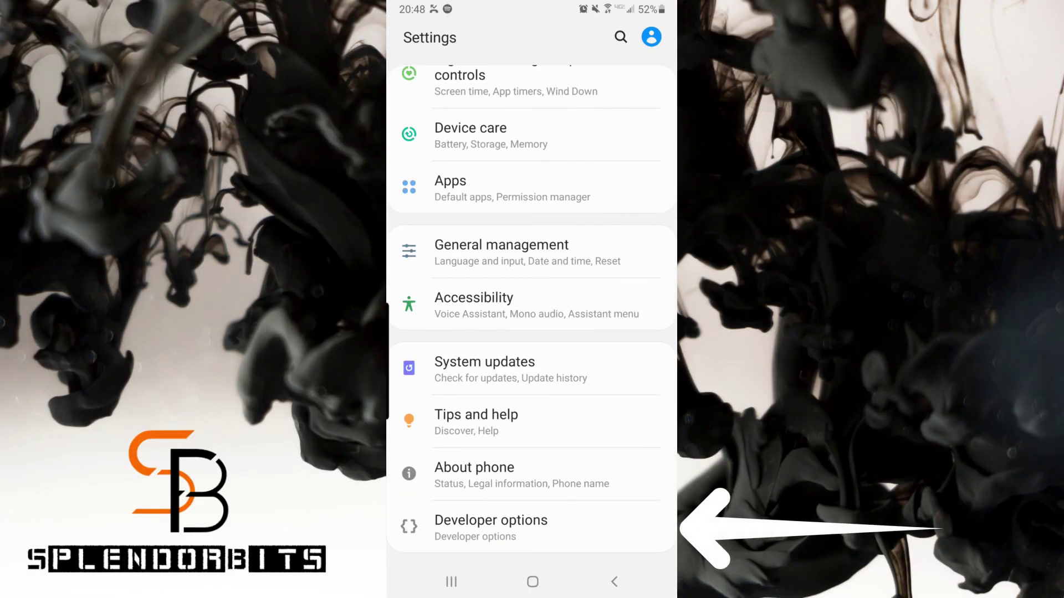
{"action": "left_click", "coordinate": [491, 526]}
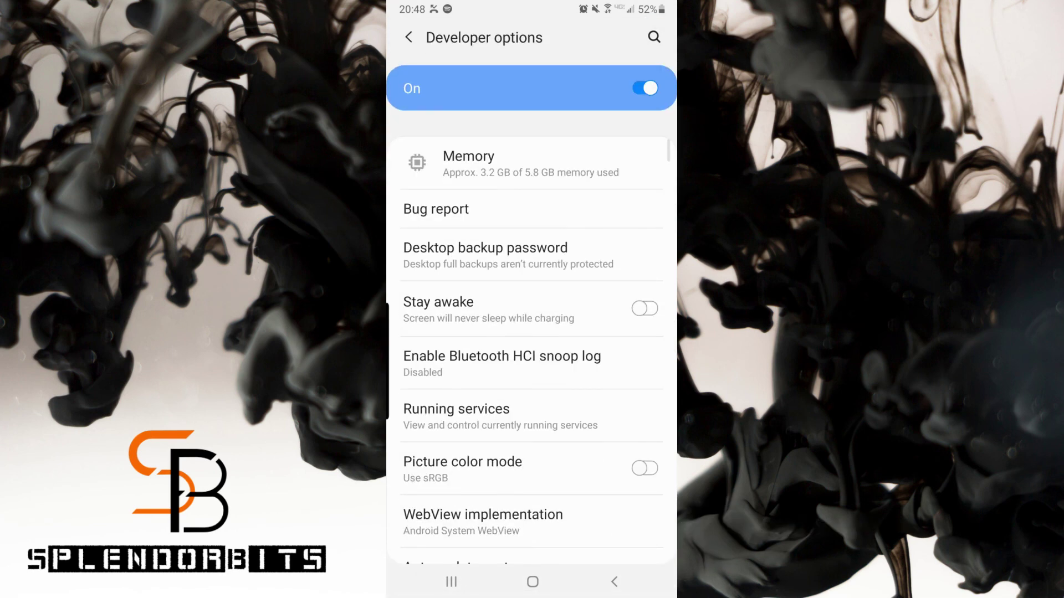
{"action": "left_click", "coordinate": [645, 88]}
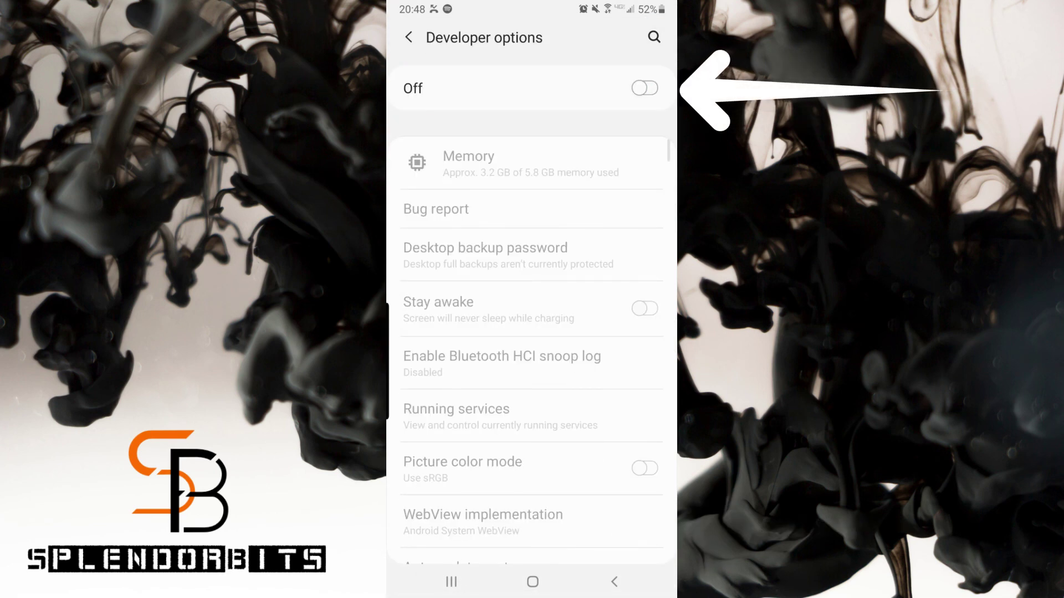